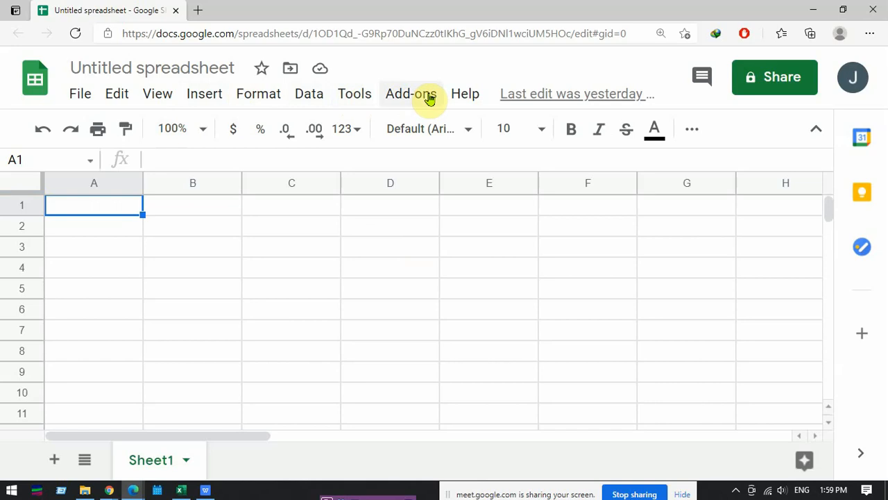
- Search the Google Sheets add-on marketplace for "solver"
{"action": "left_click", "coordinate": [429, 97]}
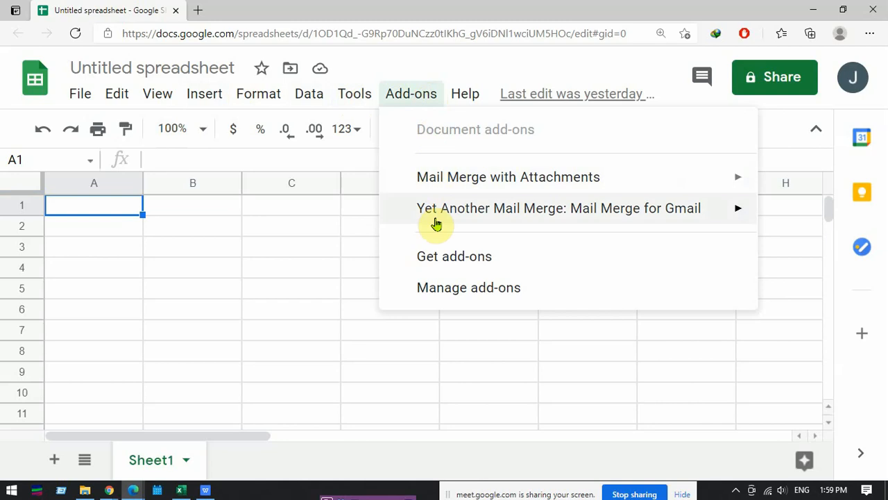
{"action": "mouse_move", "coordinate": [439, 202]}
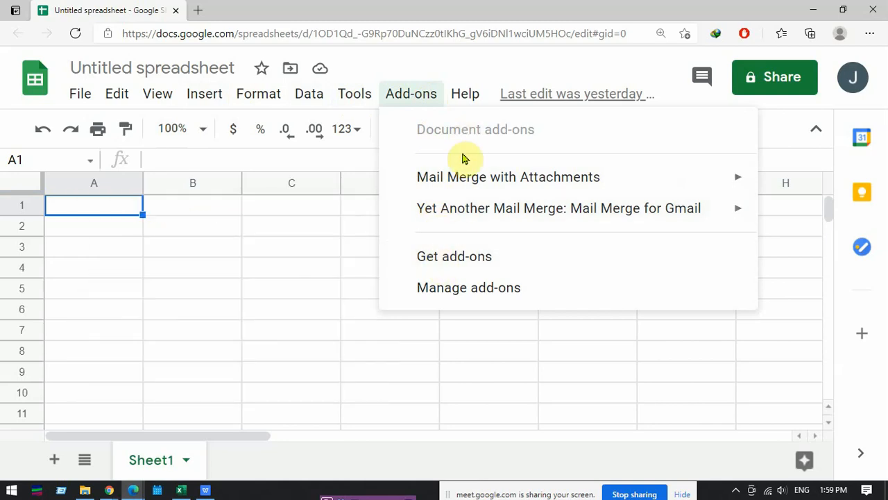
{"action": "left_click", "coordinate": [500, 262]}
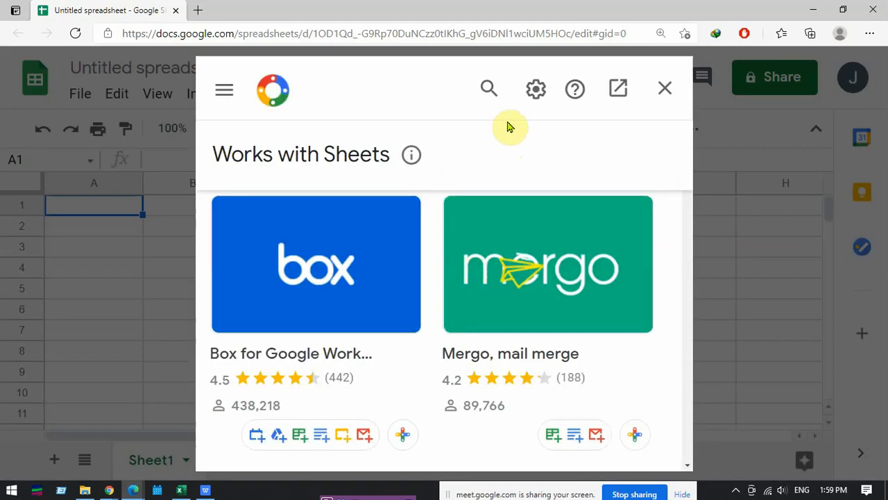
{"action": "left_click", "coordinate": [490, 88]}
{"action": "type", "text": "s"}
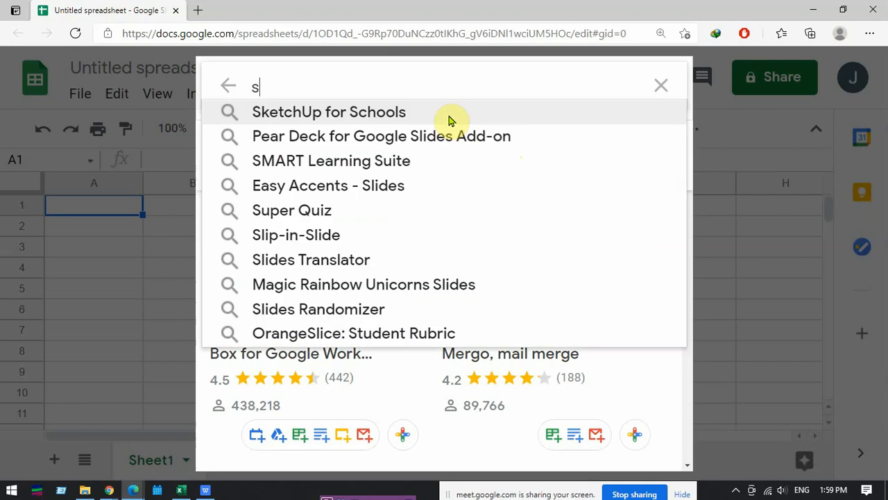
{"action": "type", "text": "olver"}
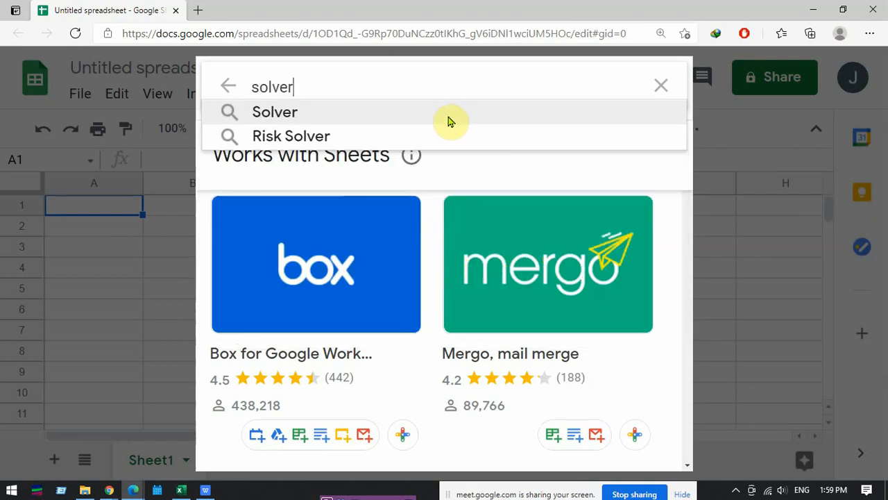
{"action": "left_click", "coordinate": [362, 114]}
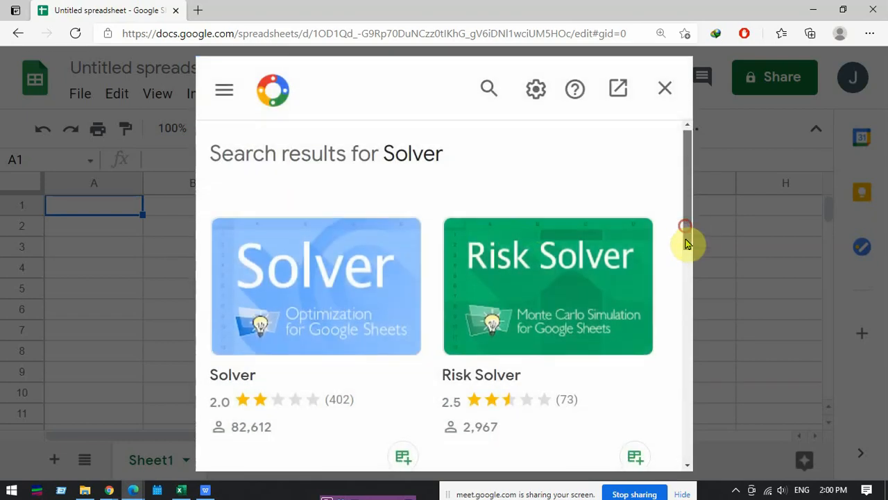
- Examine the Solver, Risk Solver, OpenSolver and Calculus Functions add-ons in the search results, and close the marketplace
{"action": "left_click_drag", "start_coordinate": [684, 238], "coordinate": [684, 271]}
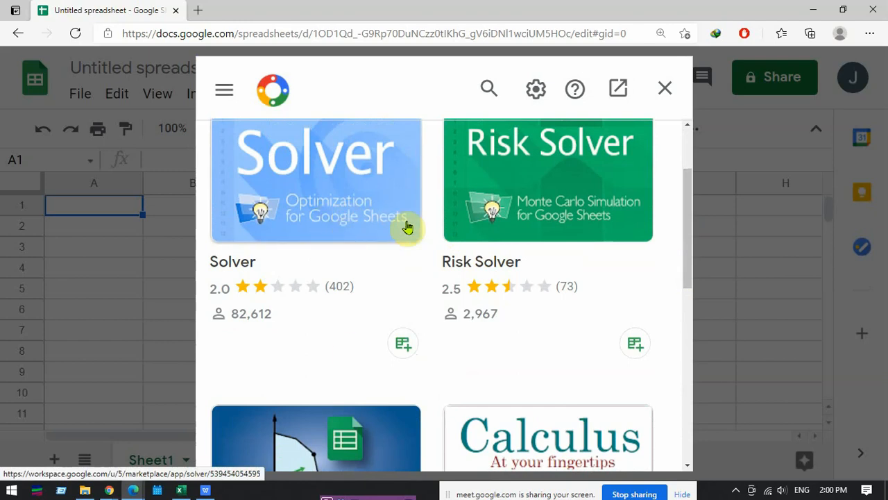
{"action": "left_click_drag", "start_coordinate": [686, 239], "coordinate": [690, 297]}
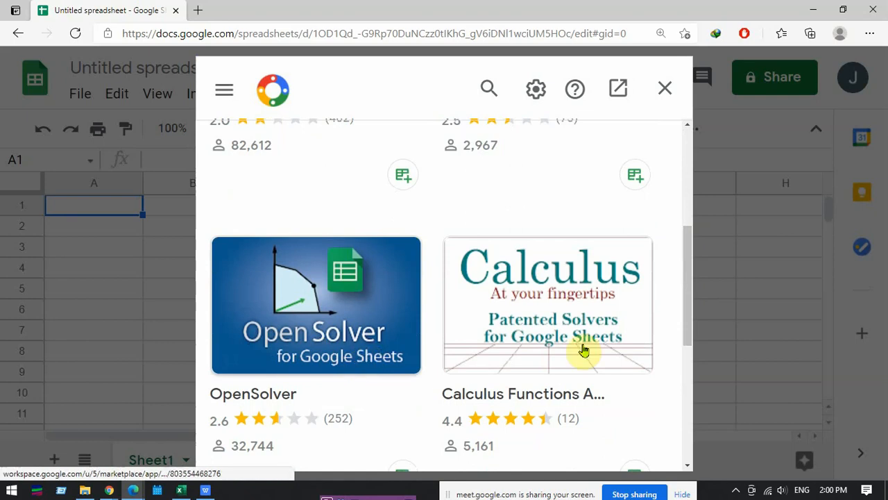
{"action": "left_click_drag", "start_coordinate": [683, 332], "coordinate": [687, 257]}
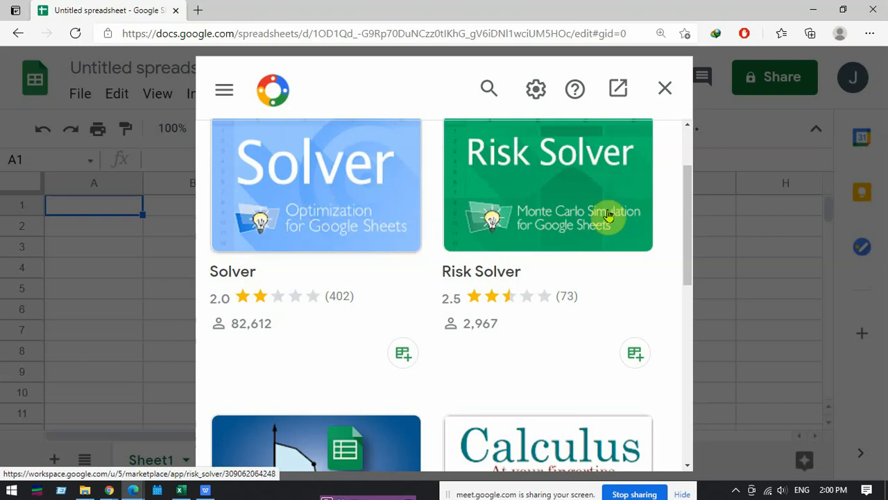
{"action": "scroll", "coordinate": [395, 333], "scroll_direction": "down", "scroll_amount": 2}
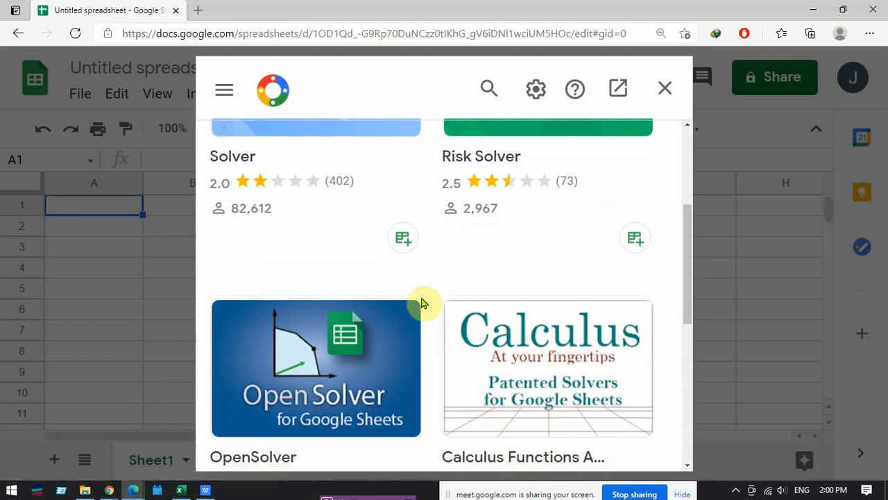
{"action": "left_click", "coordinate": [666, 94]}
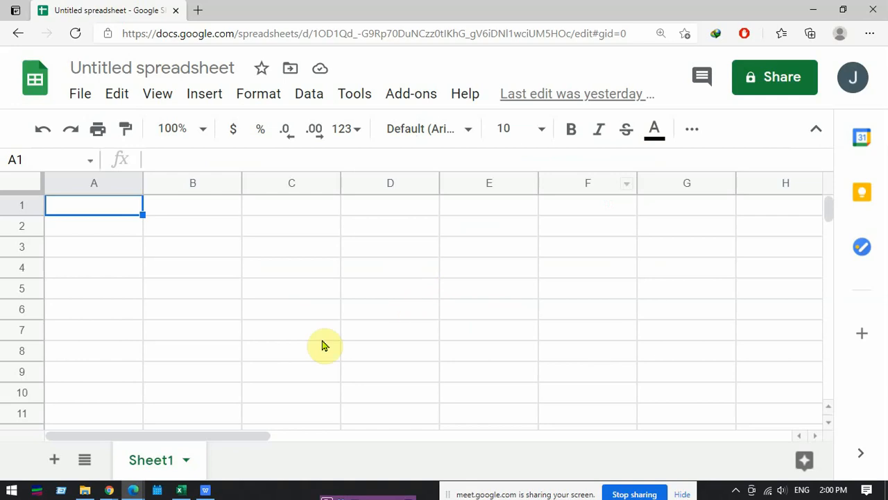
- Switch to the blank WPS Office spreadsheet, examine the What-If Analysis Solver parameters, and close them without solving
{"action": "left_click", "coordinate": [208, 488]}
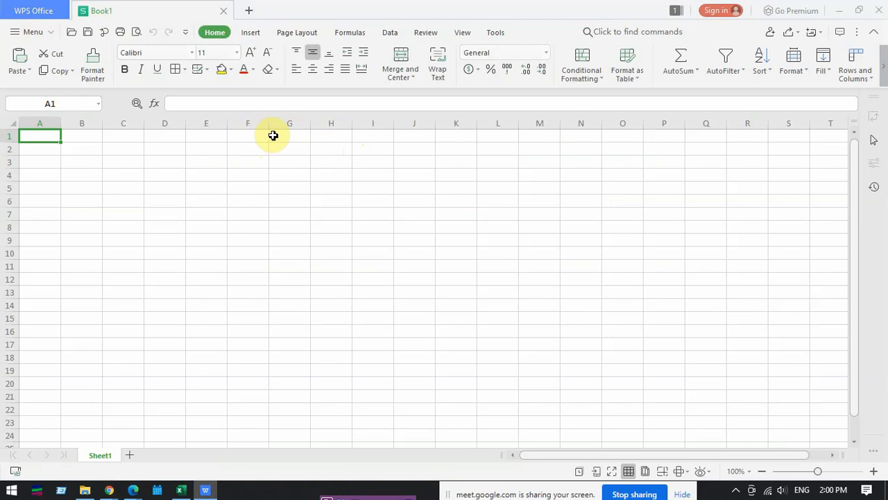
{"action": "left_click", "coordinate": [399, 39]}
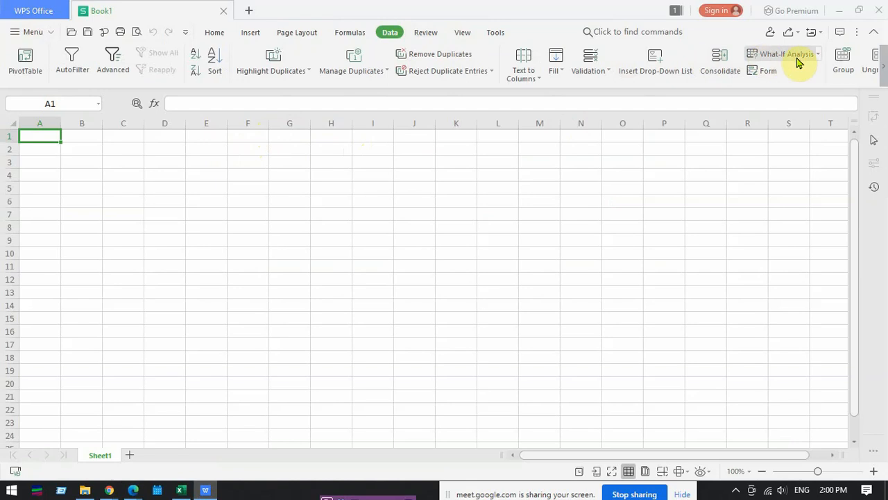
{"action": "left_click", "coordinate": [819, 58]}
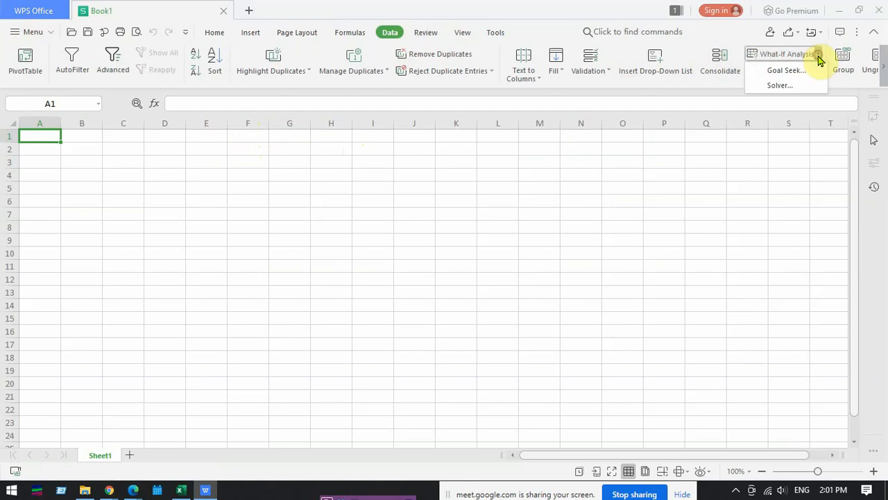
{"action": "left_click", "coordinate": [797, 85]}
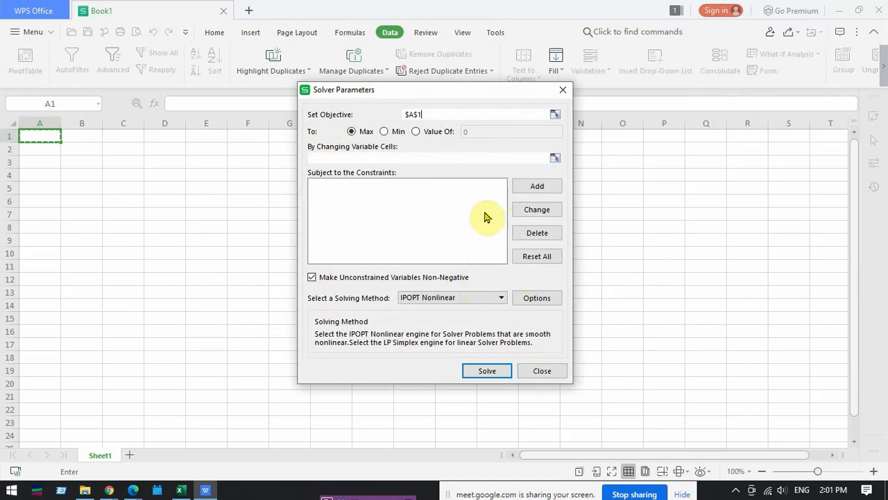
{"action": "left_click", "coordinate": [542, 372]}
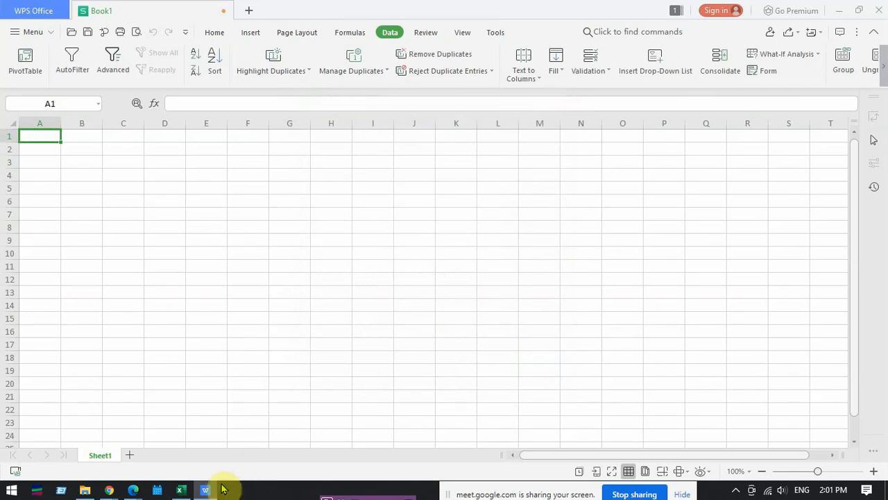
- Switch to the LINEAR PROGRAMMING SAMPLES workbook in Excel and display the data commands that include Solver
{"action": "mouse_move", "coordinate": [214, 494]}
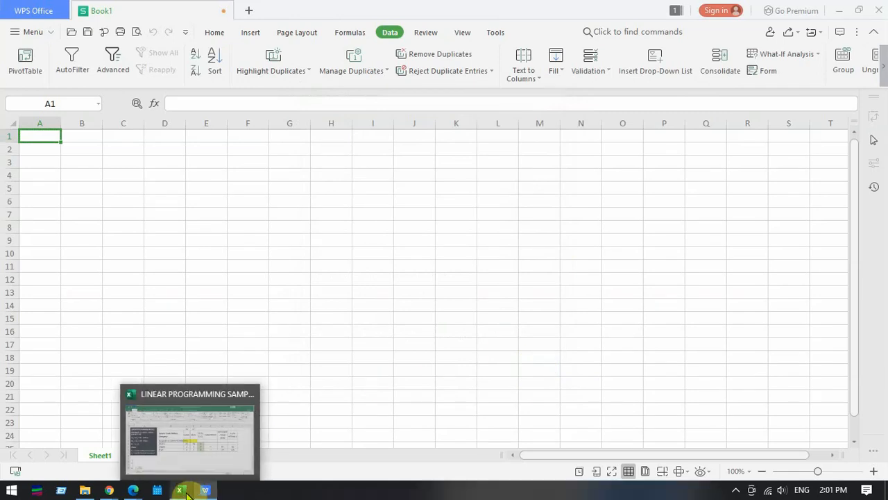
{"action": "left_click", "coordinate": [182, 492]}
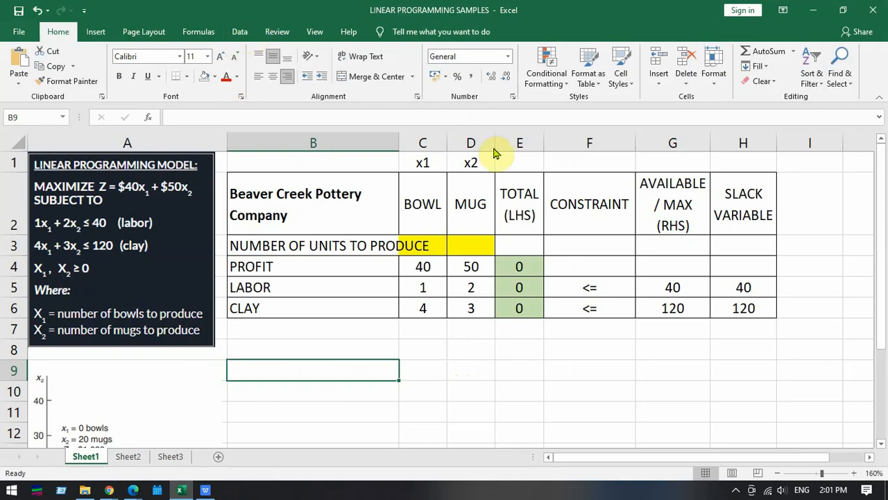
{"action": "left_click", "coordinate": [241, 35]}
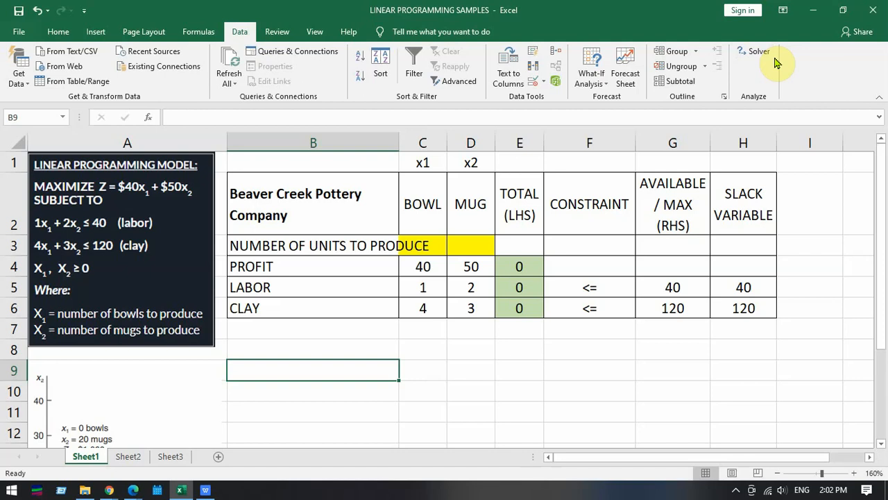
- Select the Solver Add-in in Excel's add-in options and open the manager for Excel Add-ins
{"action": "left_click", "coordinate": [19, 32]}
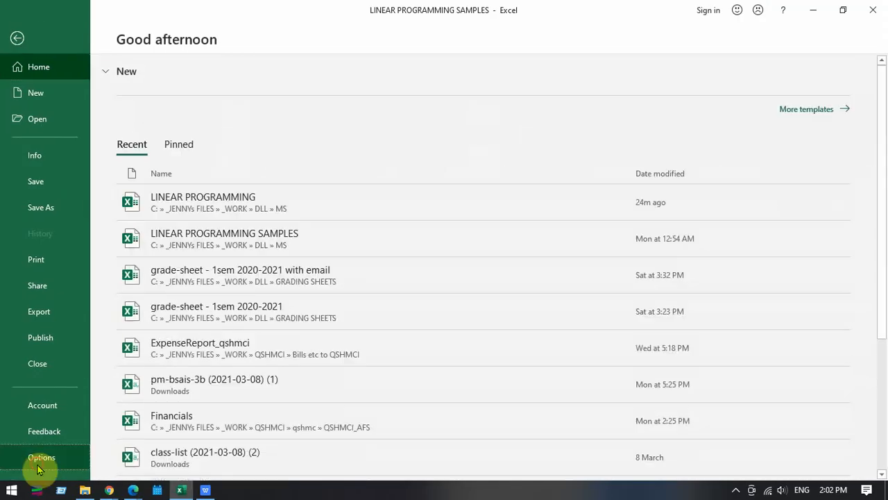
{"action": "left_click", "coordinate": [38, 468]}
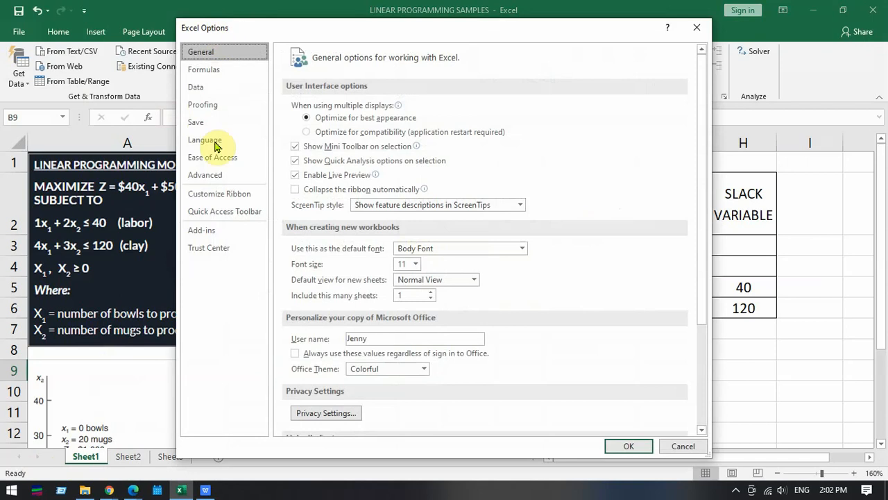
{"action": "left_click", "coordinate": [205, 231]}
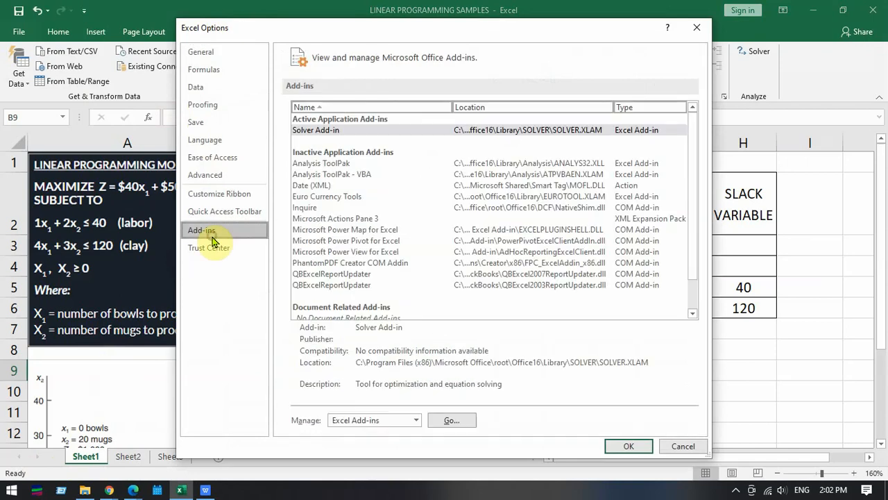
{"action": "left_click", "coordinate": [331, 132]}
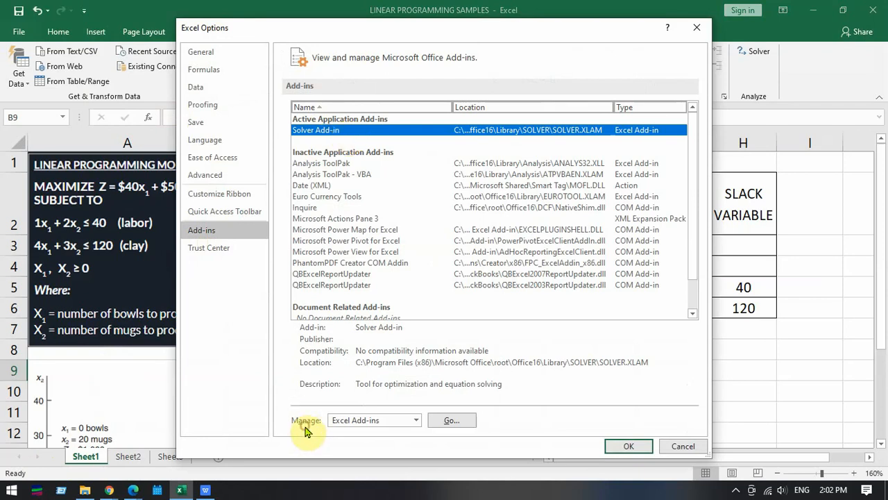
{"action": "left_click", "coordinate": [337, 421]}
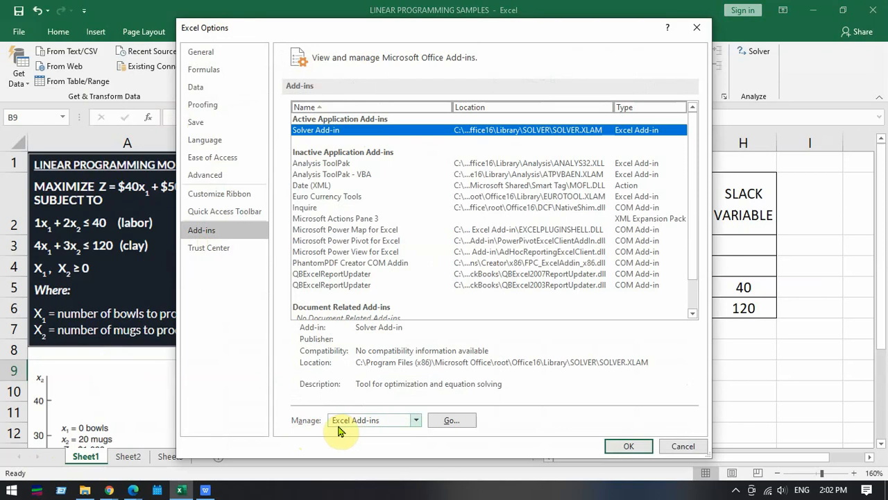
{"action": "left_click", "coordinate": [416, 421]}
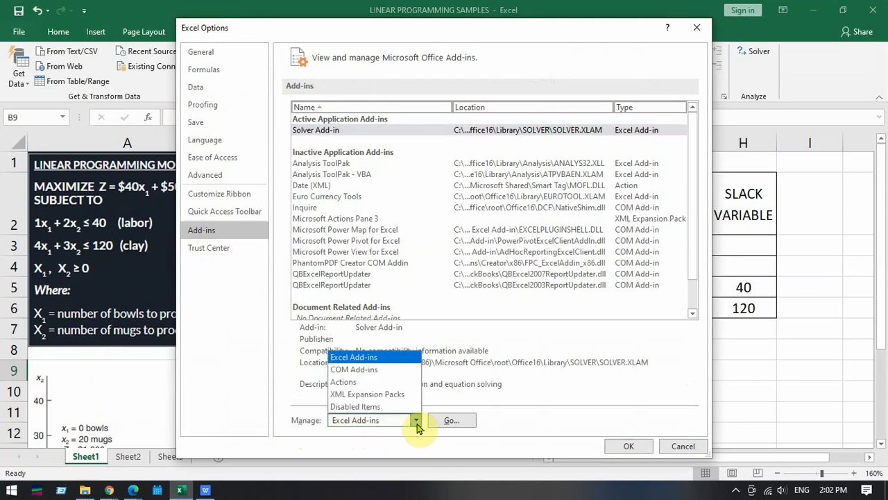
{"action": "left_click", "coordinate": [416, 423]}
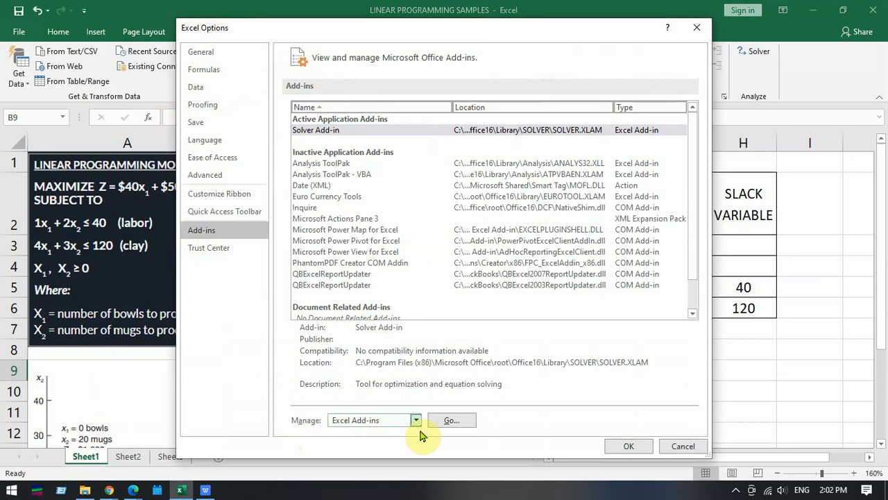
{"action": "left_click", "coordinate": [455, 423]}
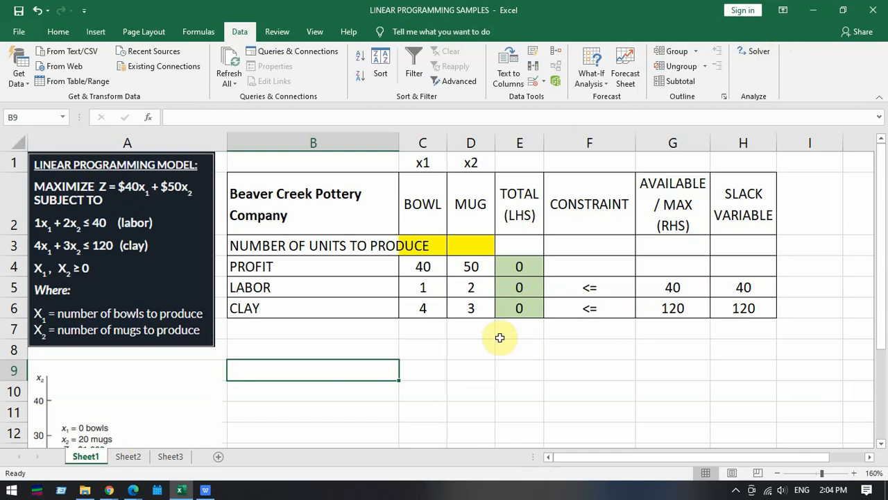
- Switch to the linear programming slide presentation and advance to the "LP PROBLEM 1: PRODUCT MIX" slide
{"action": "key", "text": "alt+Tab"}
{"action": "key", "text": "Tab"}
{"action": "key", "text": "Tab"}
{"action": "key", "text": "Tab"}
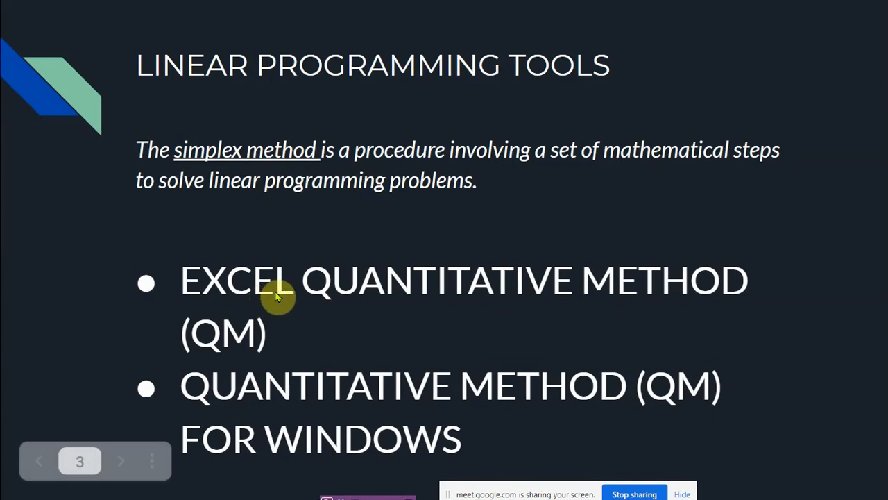
{"action": "left_click", "coordinate": [328, 302]}
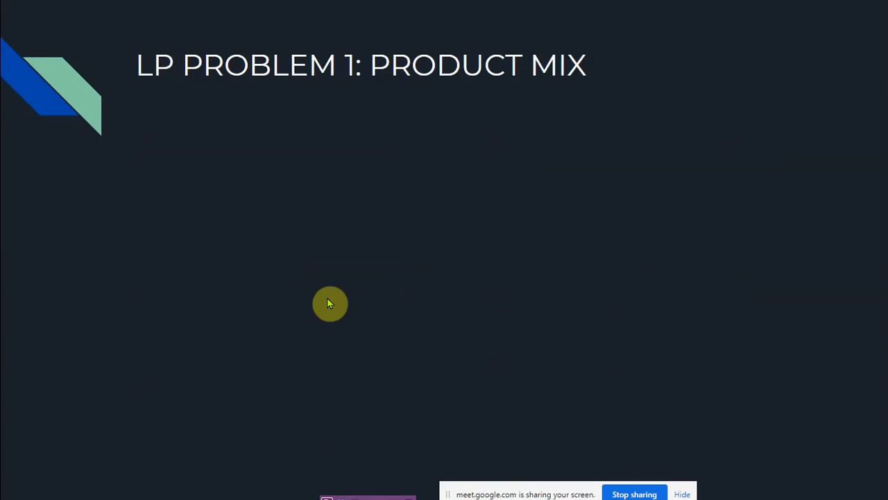
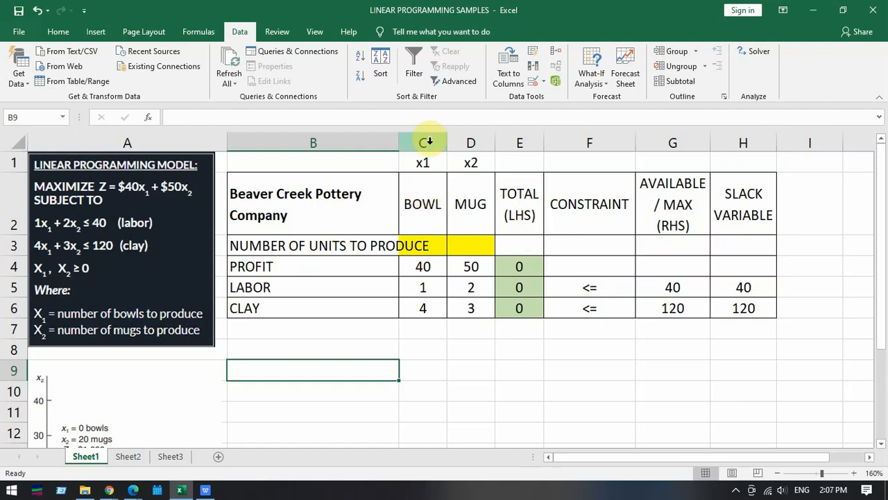
- In the Excel workbook, examine the Beaver Creek Pottery Company table's decision-variable, total, constraint, available and slack variable columns, including the profit total's formula
{"action": "left_click_drag", "start_coordinate": [426, 141], "coordinate": [470, 140]}
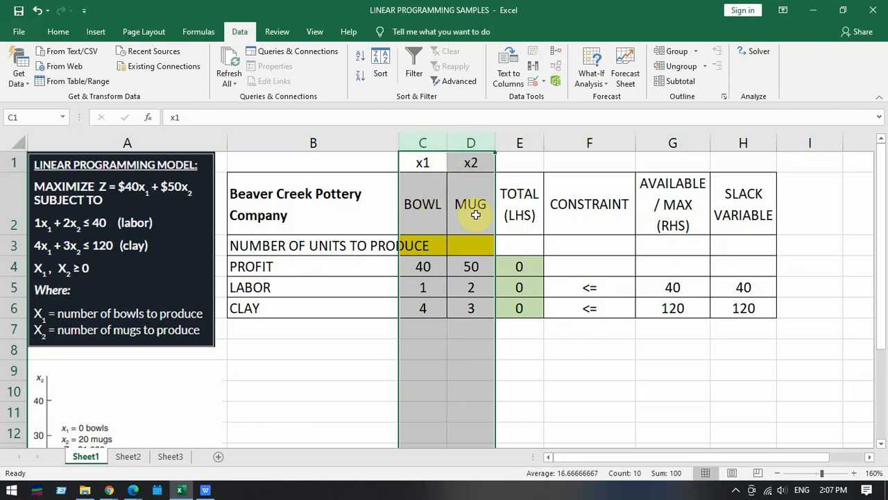
{"action": "left_click", "coordinate": [520, 143]}
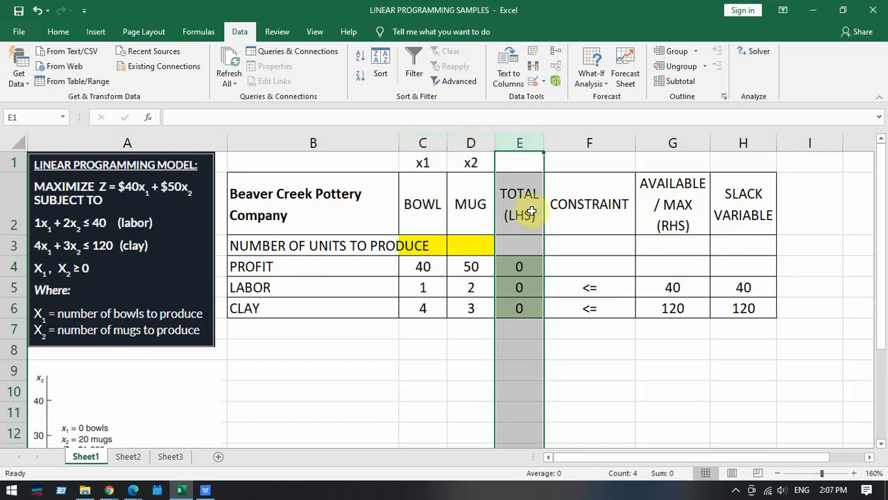
{"action": "left_click", "coordinate": [521, 266]}
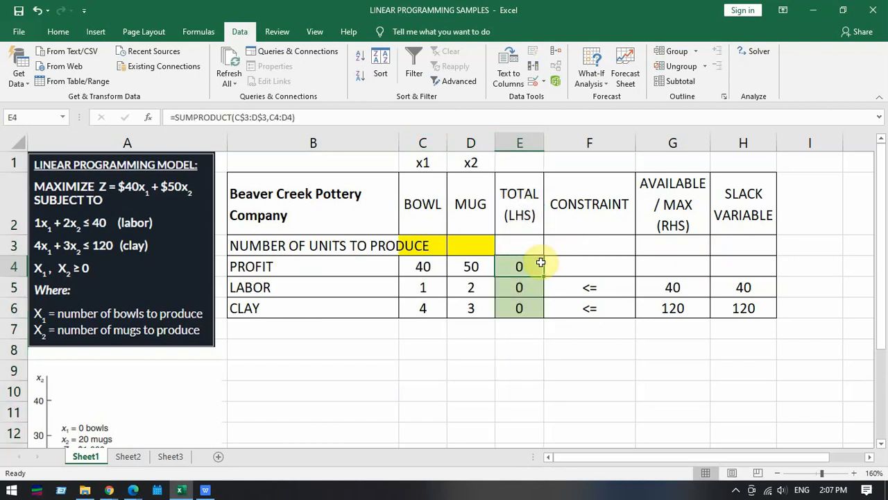
{"action": "left_click", "coordinate": [585, 143]}
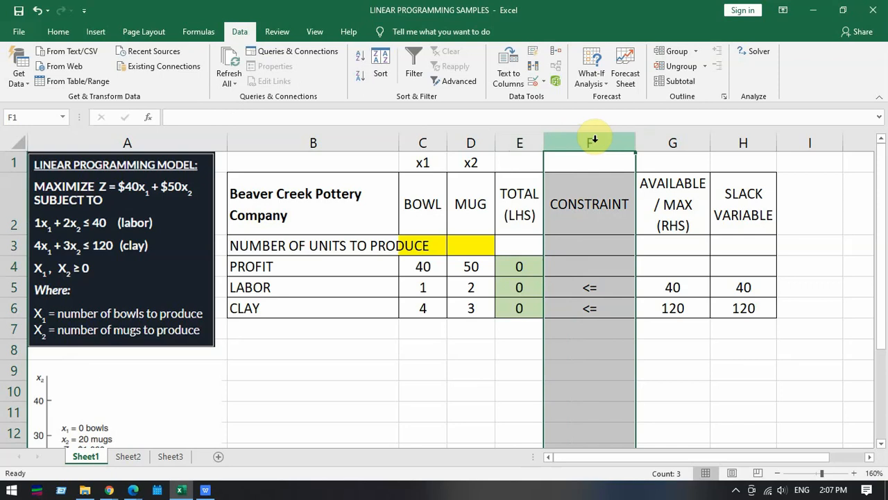
{"action": "left_click", "coordinate": [680, 141]}
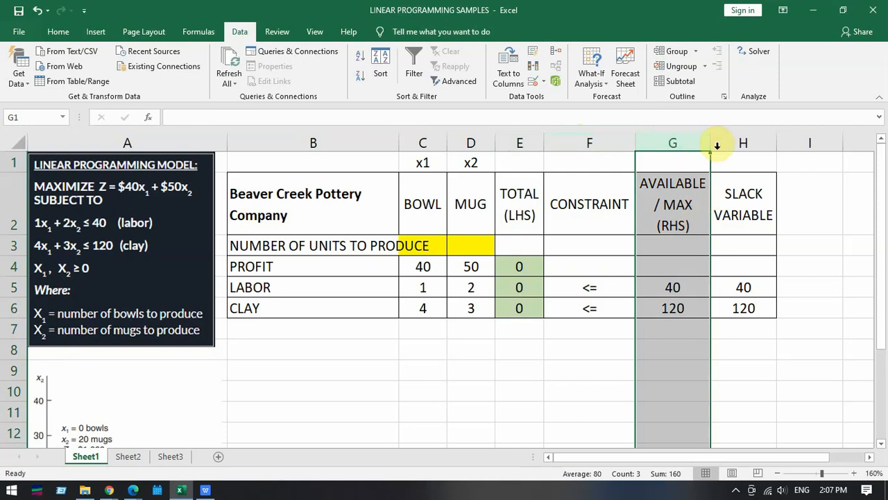
{"action": "left_click", "coordinate": [755, 141]}
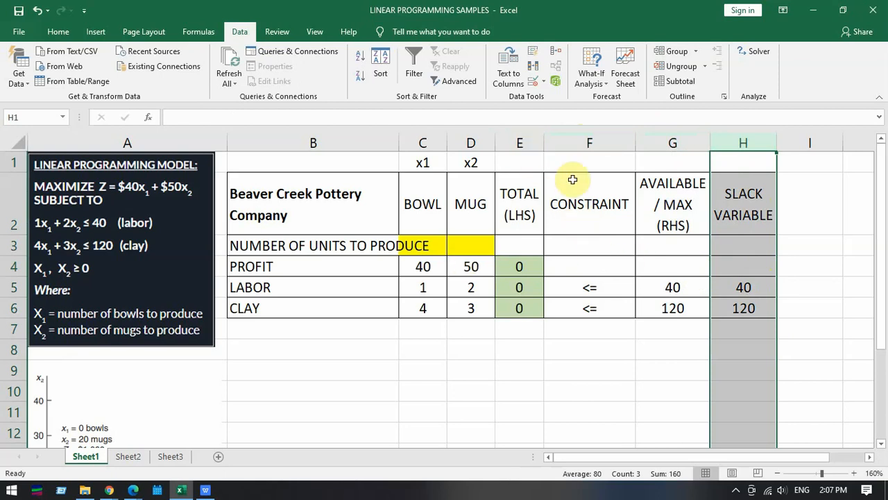
- Compare the TOTAL (LHS) column with the AVAILABLE / MAX (RHS) column through the constraint signs in the labor and clay rows
{"action": "left_click", "coordinate": [526, 216]}
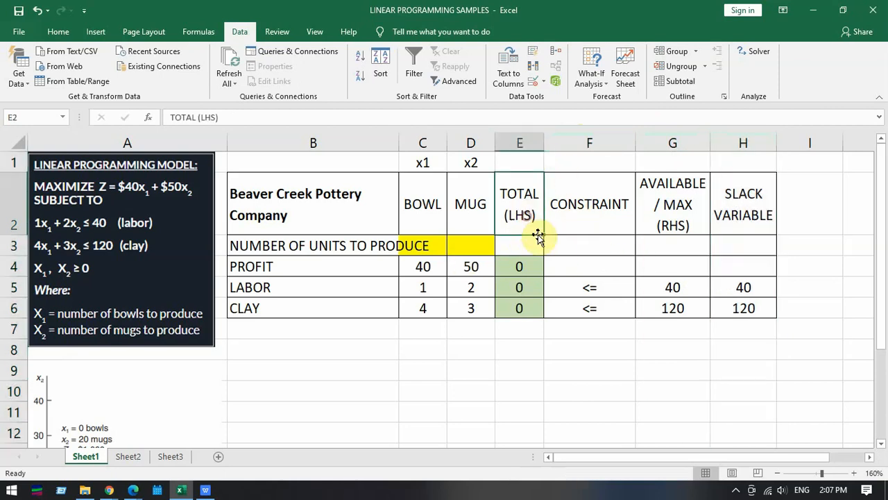
{"action": "left_click", "coordinate": [686, 229]}
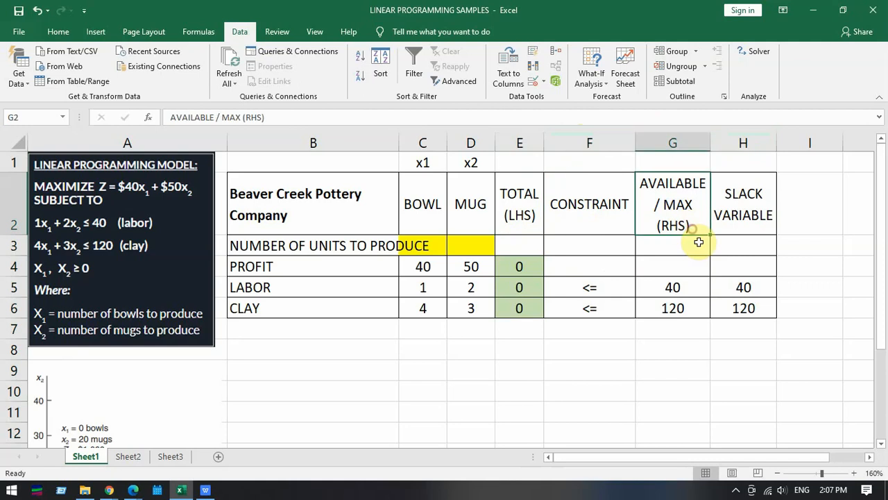
{"action": "left_click", "coordinate": [538, 229]}
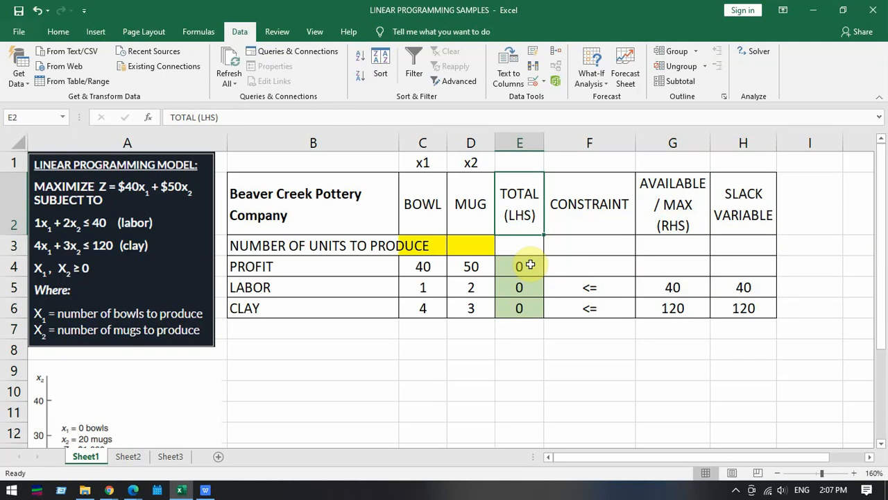
{"action": "left_click_drag", "start_coordinate": [589, 281], "coordinate": [589, 311]}
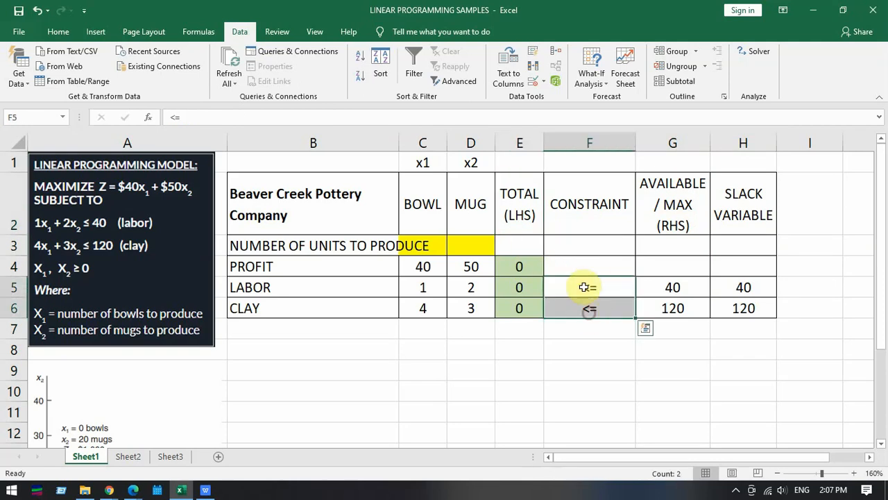
{"action": "left_click_drag", "start_coordinate": [589, 264], "coordinate": [589, 325]}
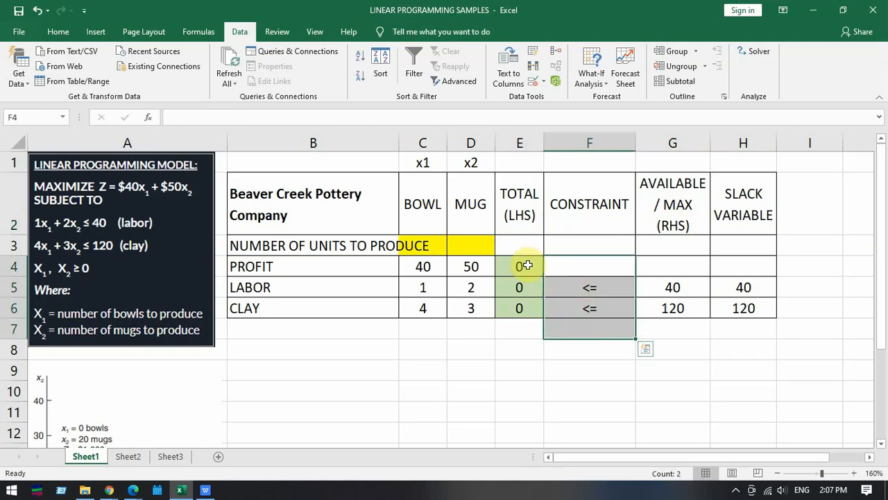
{"action": "left_click", "coordinate": [517, 143]}
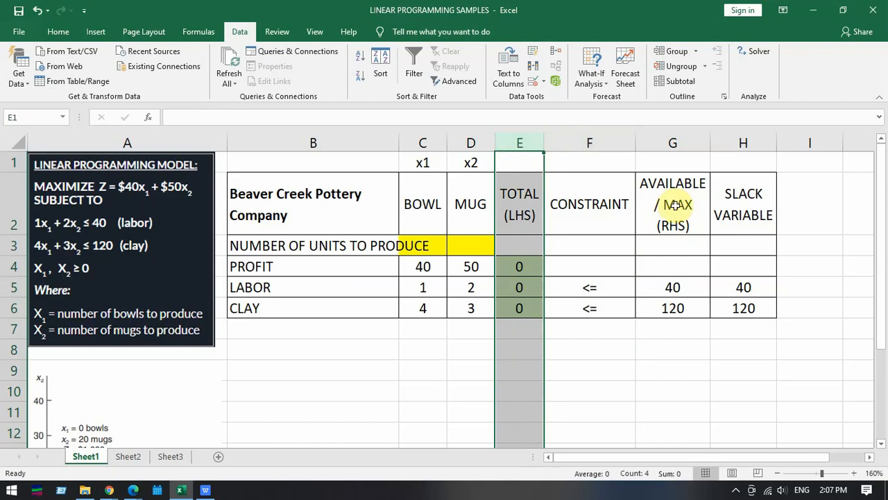
{"action": "left_click", "coordinate": [680, 227]}
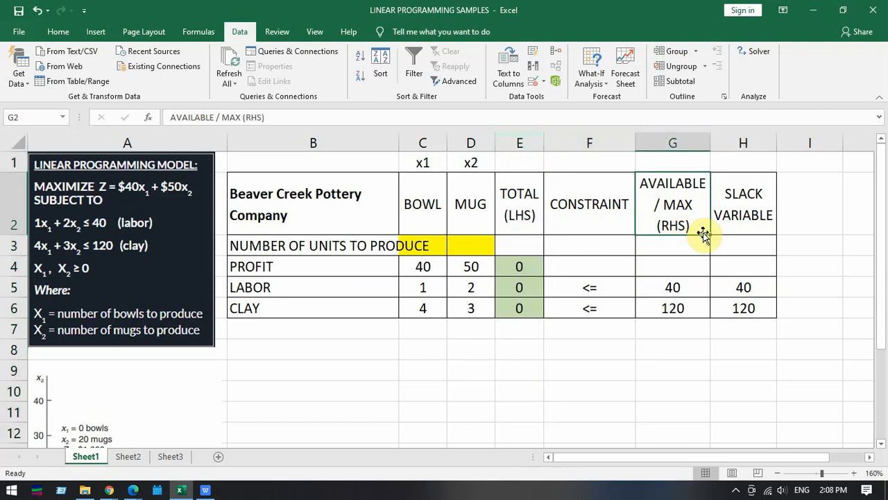
{"action": "left_click", "coordinate": [653, 143]}
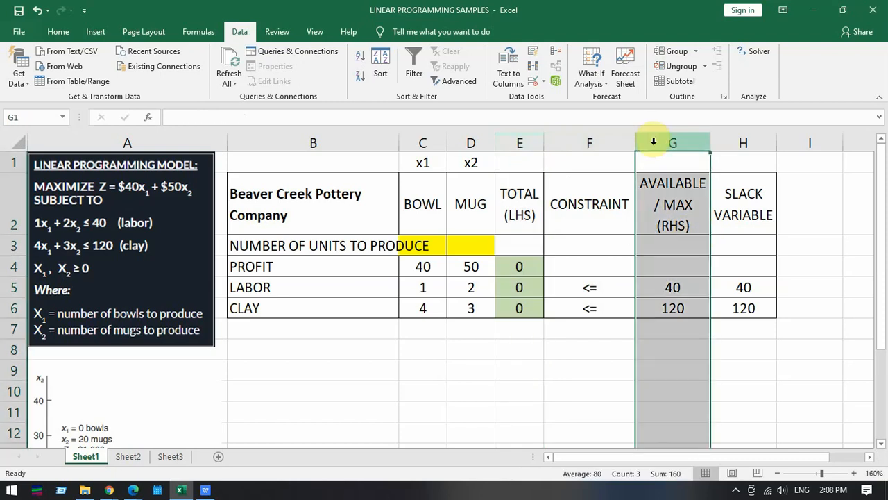
{"action": "left_click_drag", "start_coordinate": [626, 286], "coordinate": [625, 306]}
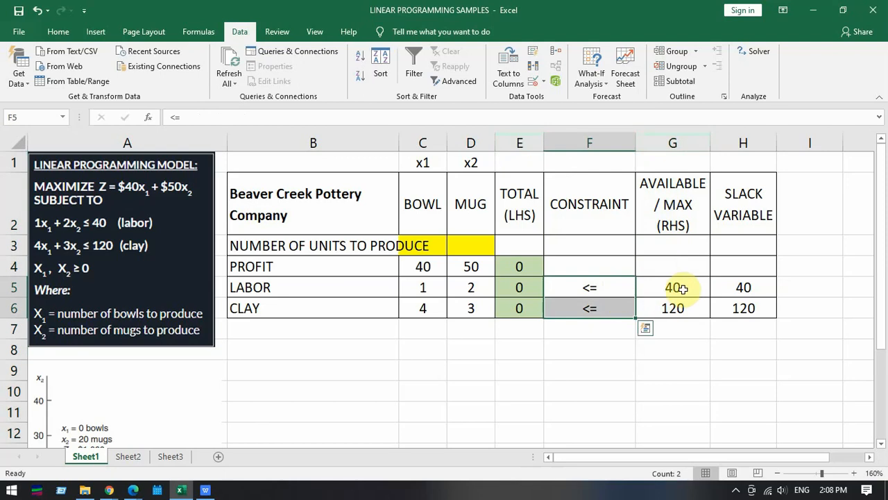
{"action": "left_click", "coordinate": [686, 222]}
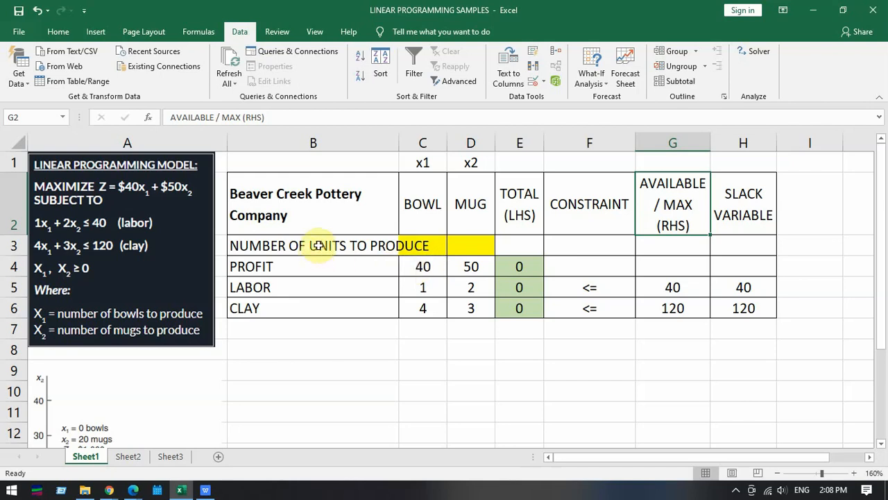
- Examine the units-to-produce cells C3:D3 and the bowl and mug coefficients in the profit, labor and clay rows
{"action": "left_click", "coordinate": [285, 249]}
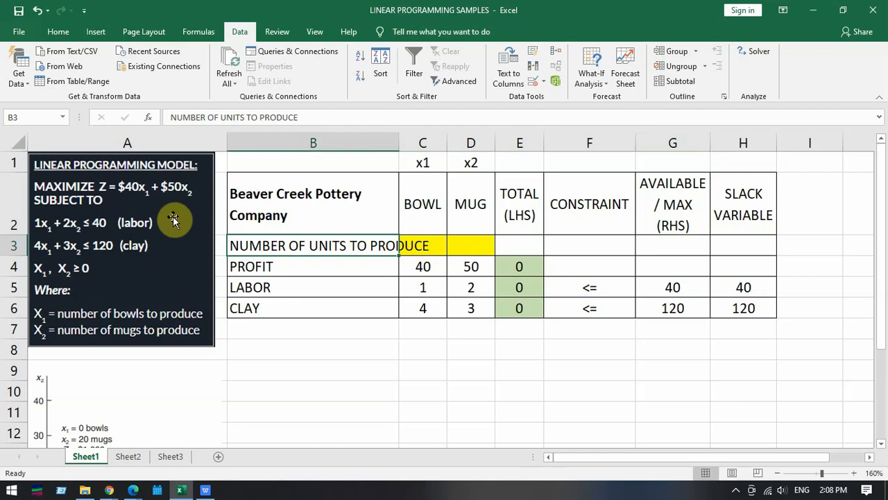
{"action": "left_click", "coordinate": [425, 244]}
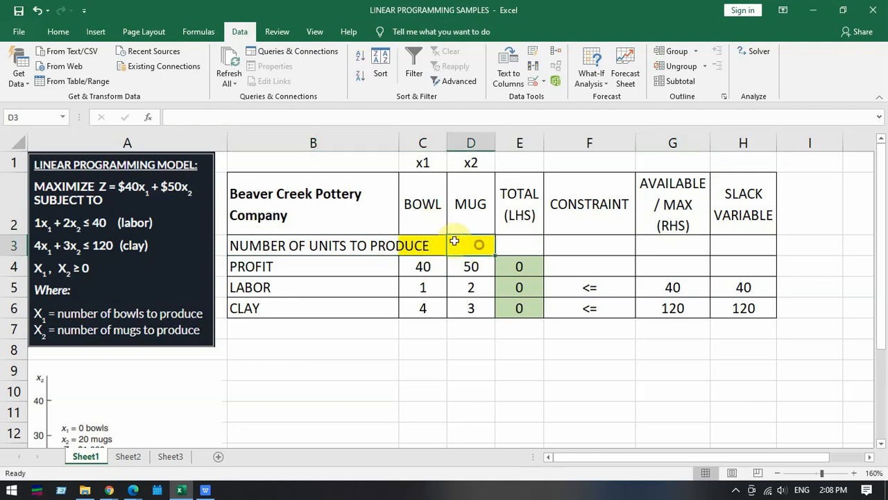
{"action": "left_click_drag", "start_coordinate": [427, 243], "coordinate": [475, 243]}
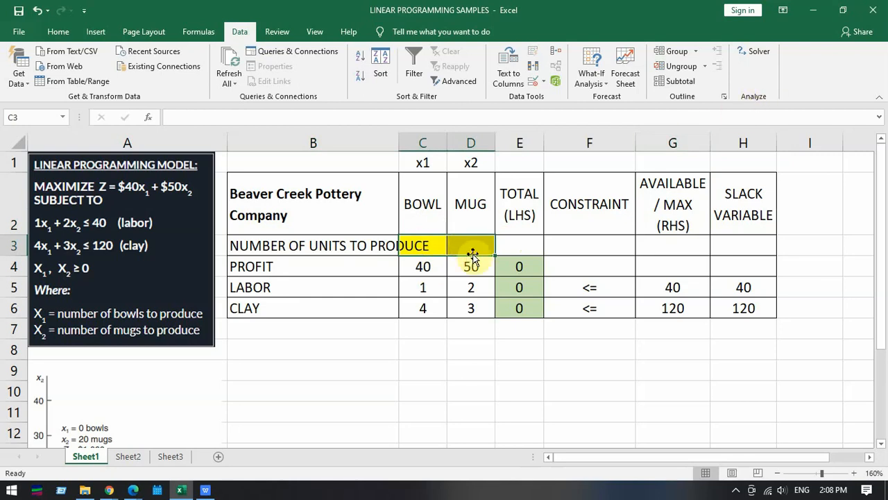
{"action": "left_click", "coordinate": [330, 267]}
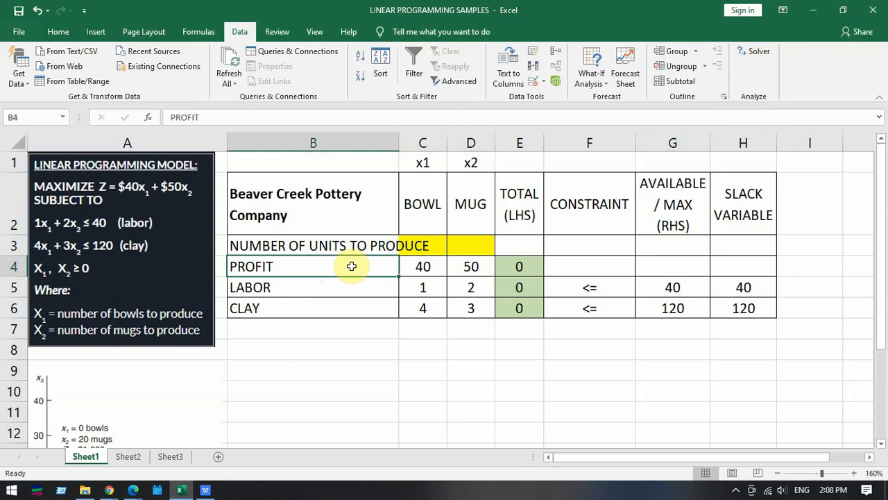
{"action": "left_click", "coordinate": [432, 269]}
{"action": "left_click", "coordinate": [470, 272]}
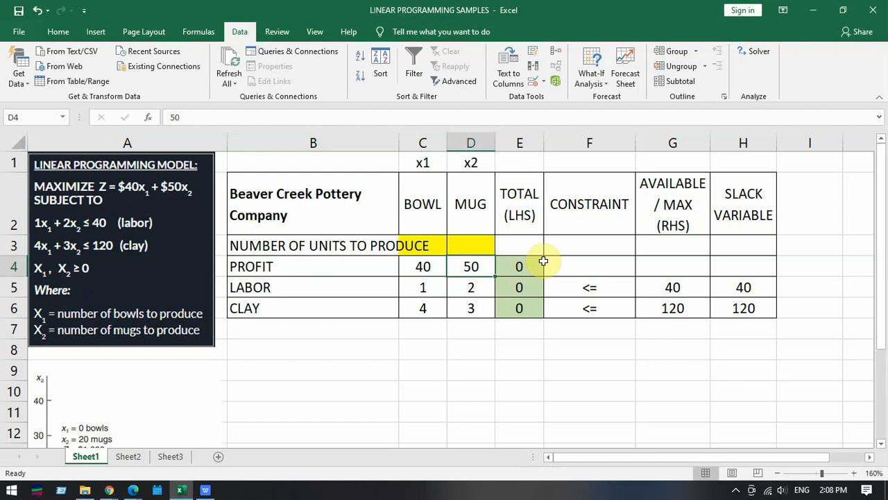
{"action": "left_click", "coordinate": [341, 284]}
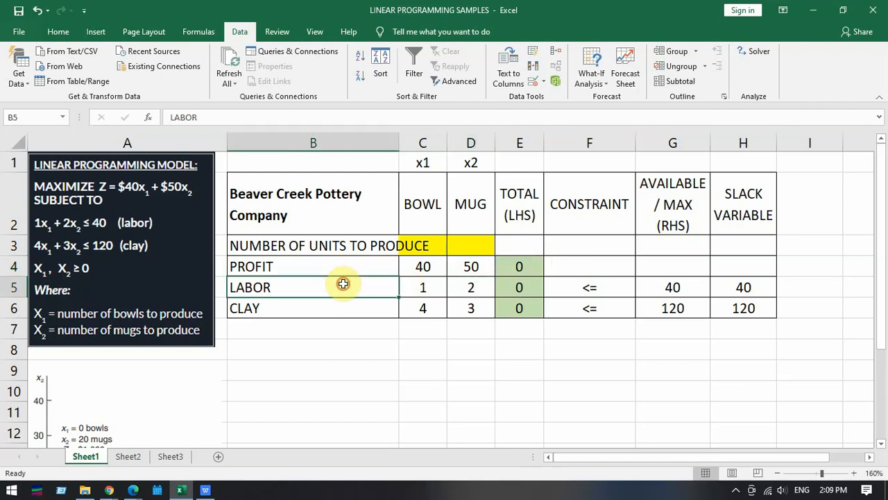
{"action": "left_click", "coordinate": [437, 286]}
{"action": "left_click", "coordinate": [476, 286]}
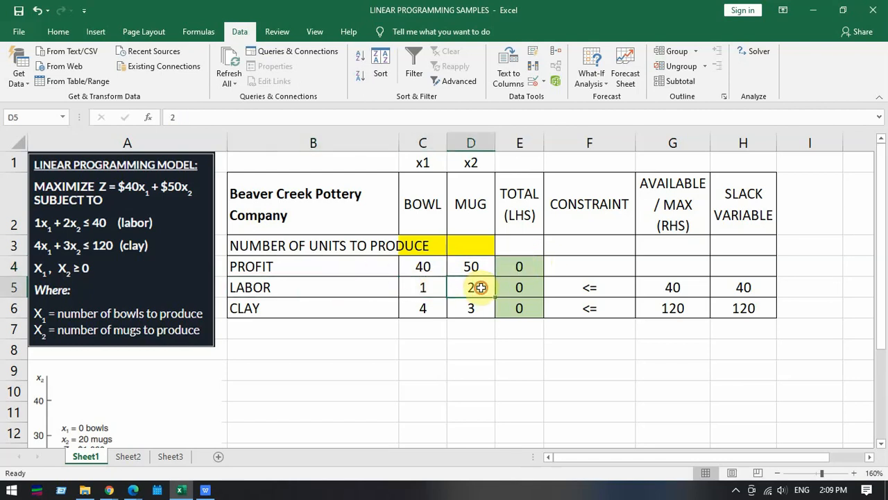
{"action": "left_click", "coordinate": [352, 313]}
{"action": "left_click", "coordinate": [434, 311]}
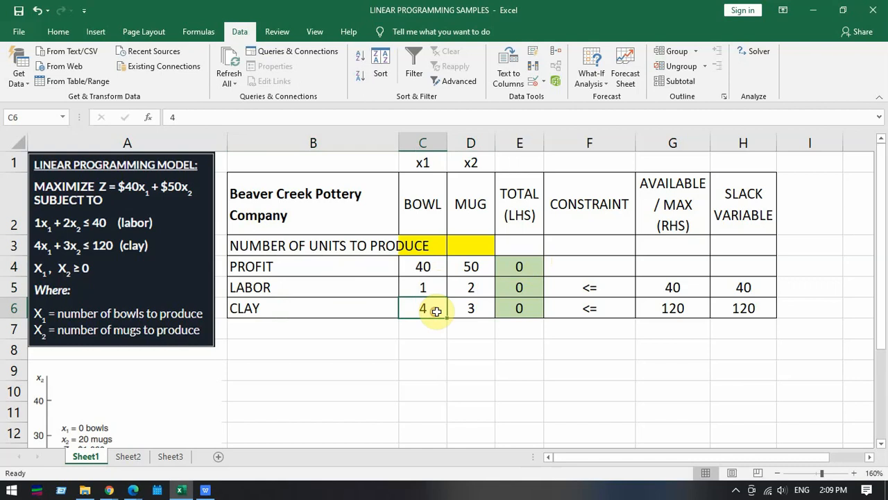
{"action": "left_click", "coordinate": [474, 308]}
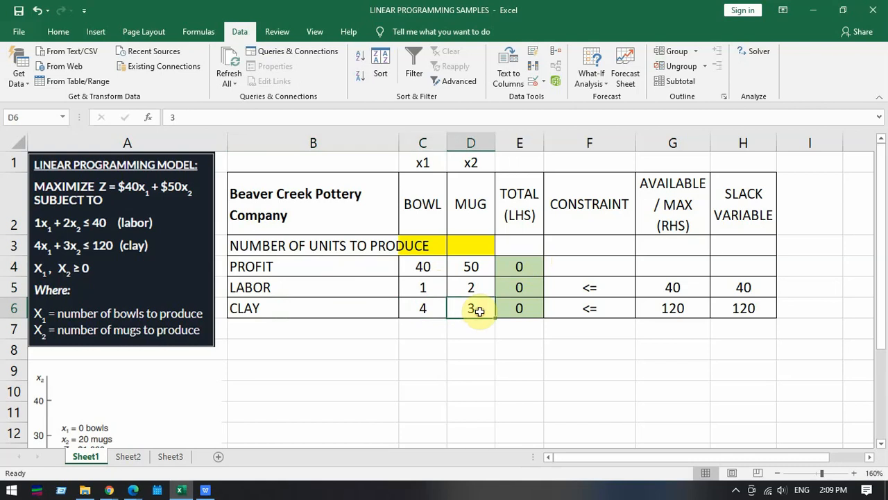
- Inspect the SUMPRODUCT formula in the total profit cell E4 and the ranges C3:D3 and C4:D4 it multiplies
{"action": "left_click", "coordinate": [524, 266]}
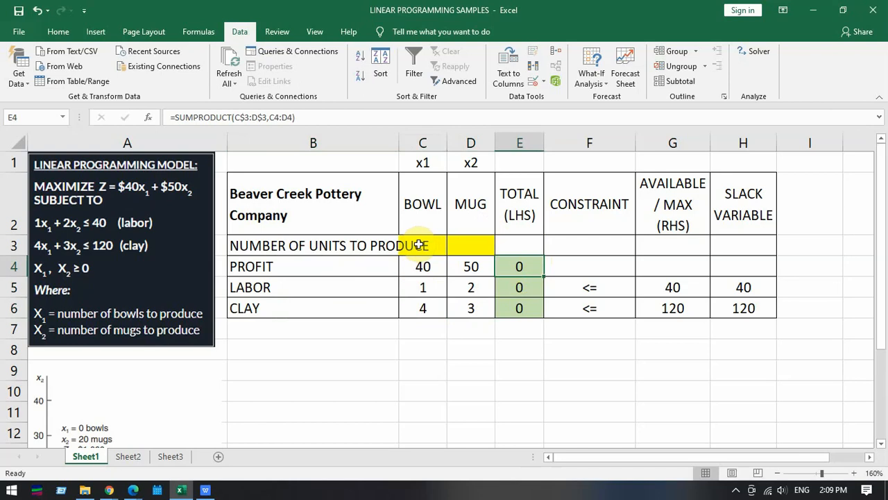
{"action": "left_click_drag", "start_coordinate": [420, 244], "coordinate": [476, 245]}
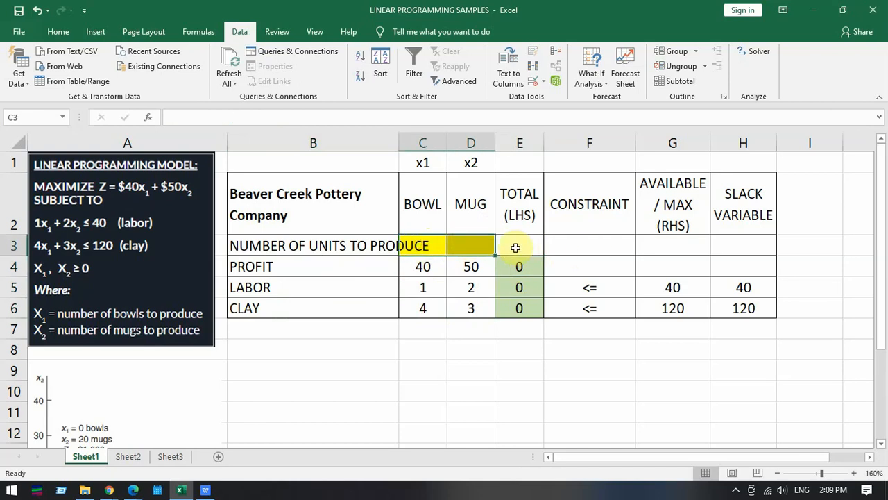
{"action": "left_click_drag", "start_coordinate": [420, 265], "coordinate": [479, 267]}
{"action": "left_click", "coordinate": [529, 267]}
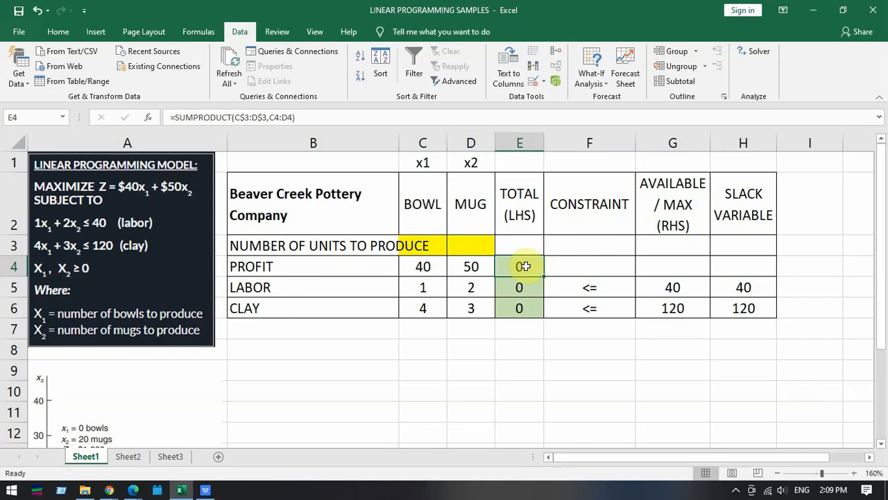
{"action": "left_click_drag", "start_coordinate": [438, 248], "coordinate": [471, 267]}
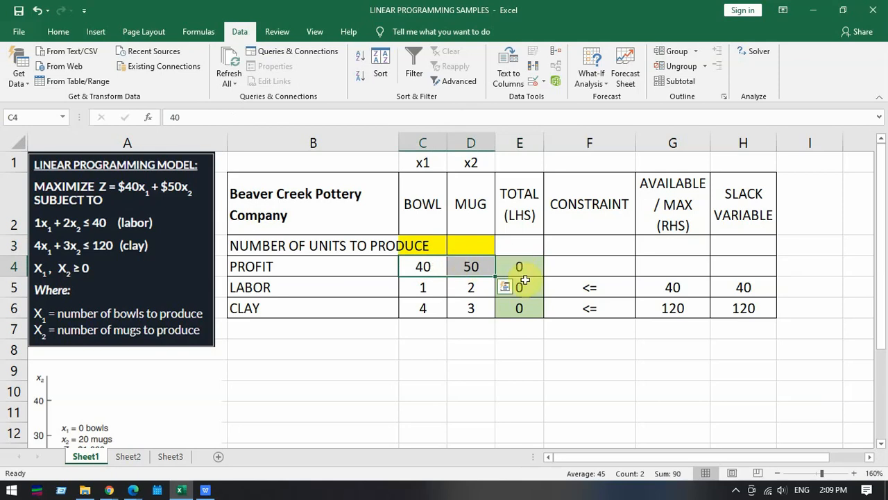
- Enter the formula =C3*C4+D3*D4 in cell E8 to write out the total profit calculation manually
{"action": "left_click", "coordinate": [516, 349]}
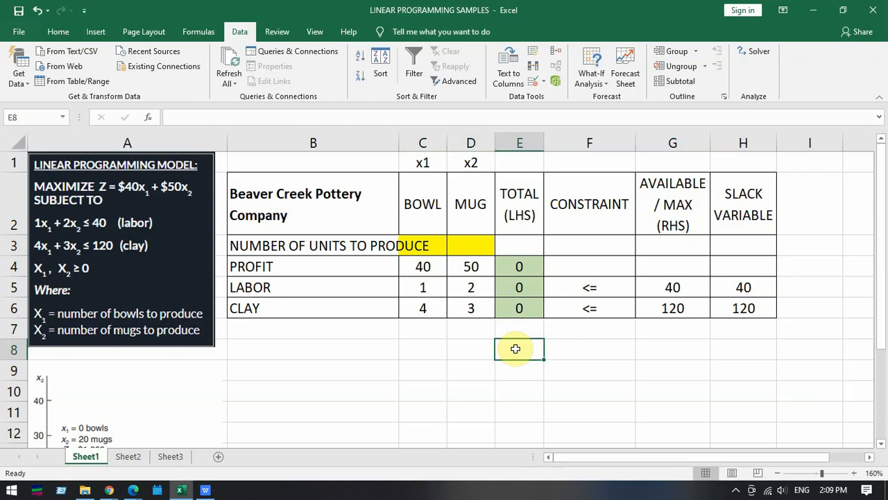
{"action": "type", "text": "="}
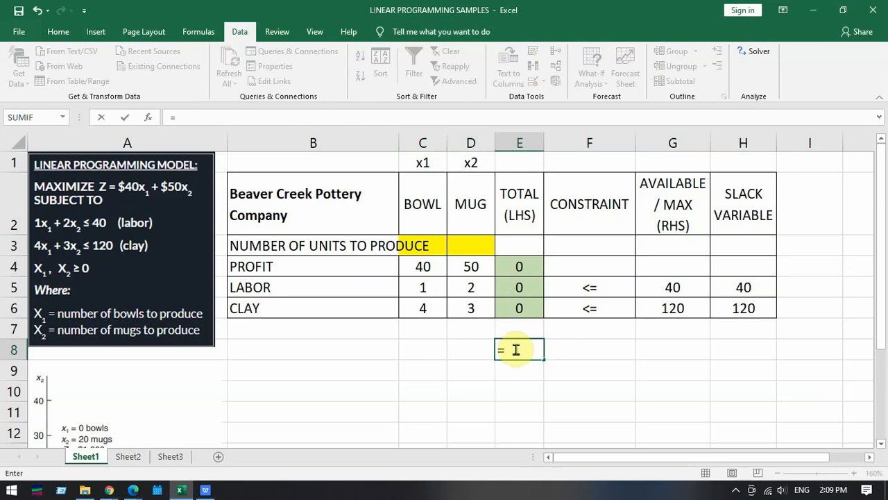
{"action": "left_click", "coordinate": [423, 245]}
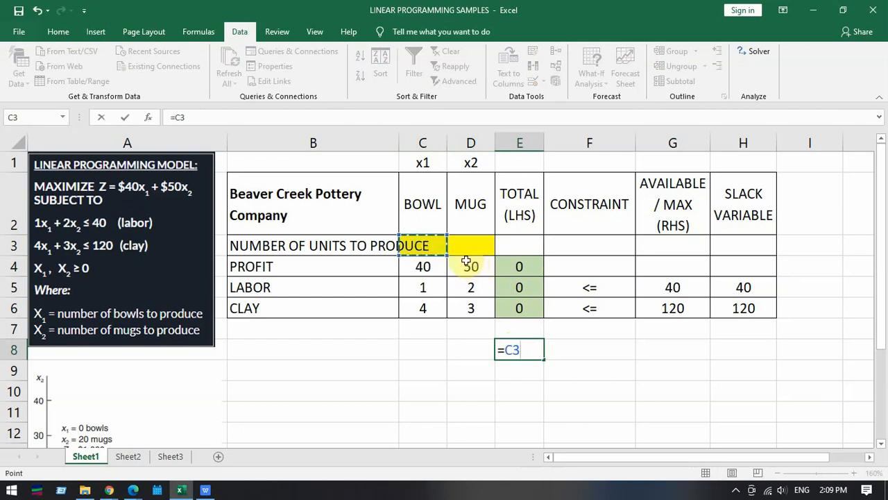
{"action": "type", "text": "*"}
{"action": "left_click", "coordinate": [423, 266]}
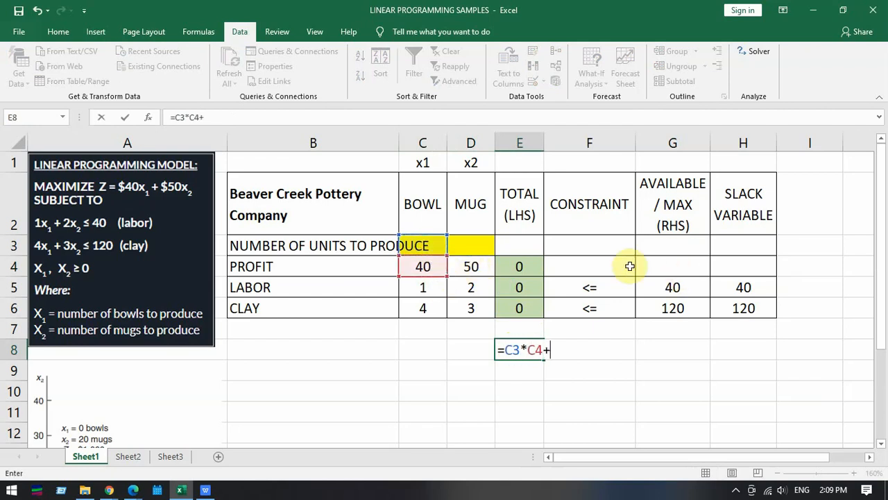
{"action": "type", "text": "+"}
{"action": "left_click", "coordinate": [472, 246]}
{"action": "type", "text": "*"}
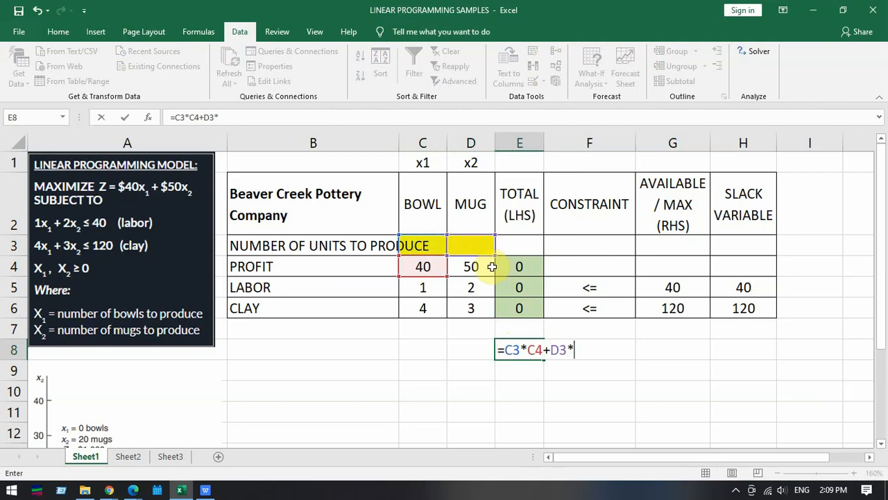
{"action": "left_click", "coordinate": [488, 267]}
{"action": "key", "text": "Return"}
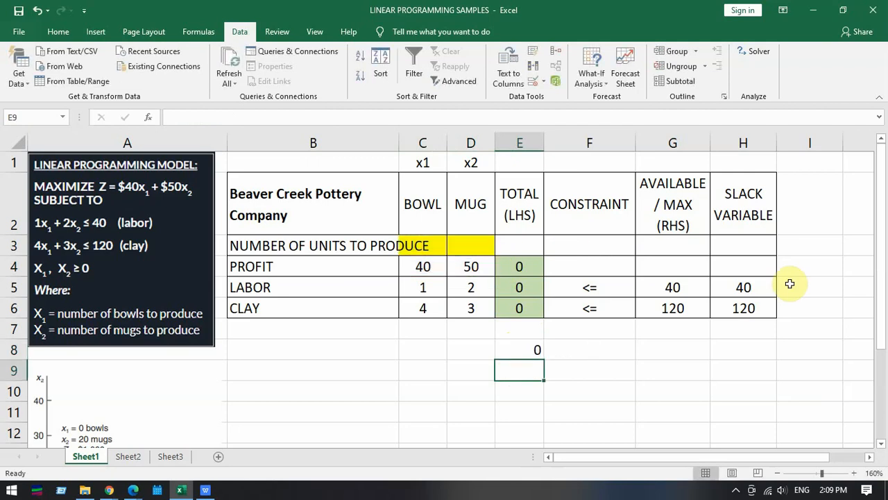
- Review the manual profit formula in cell E8 and delete it
{"action": "left_click", "coordinate": [522, 349]}
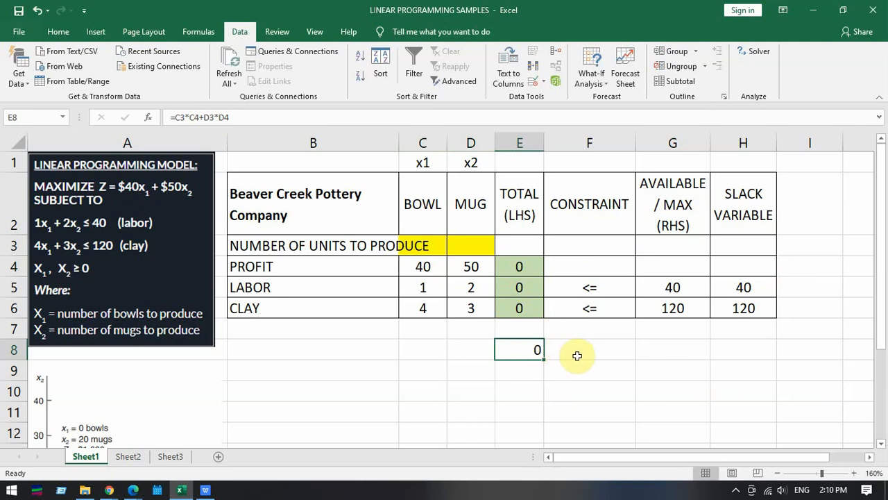
{"action": "double_click", "coordinate": [535, 351]}
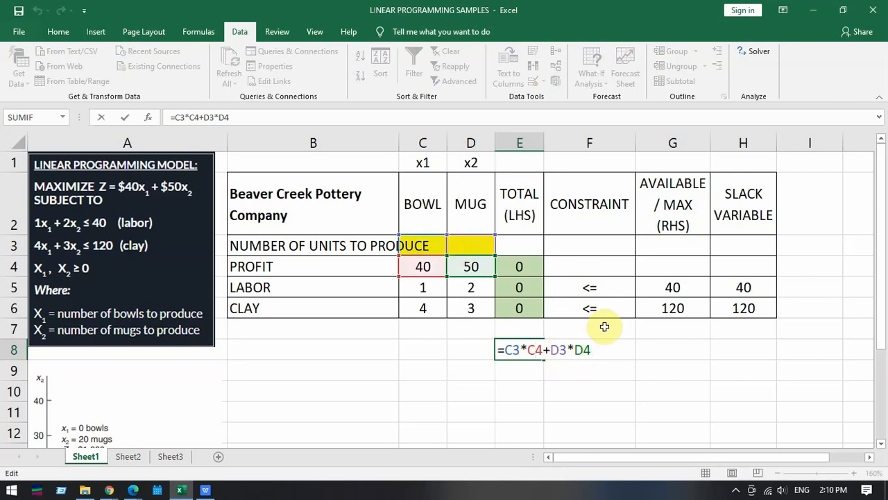
{"action": "key", "text": "Return"}
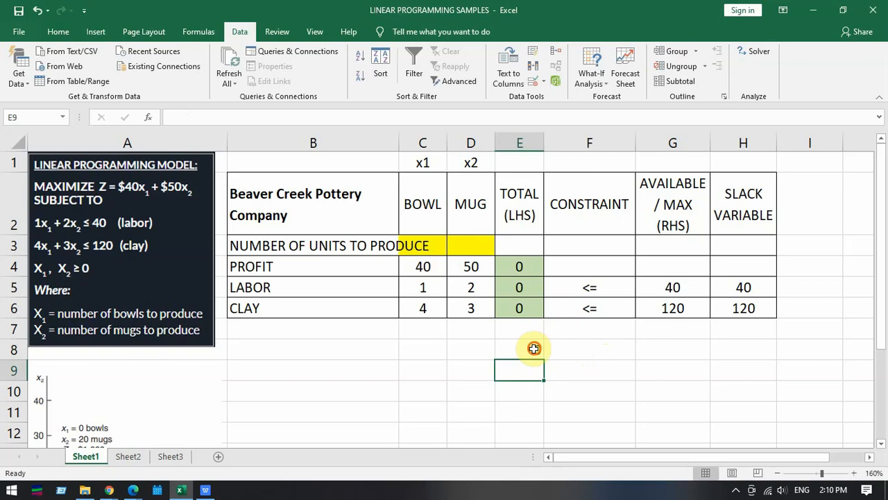
{"action": "left_click", "coordinate": [535, 347]}
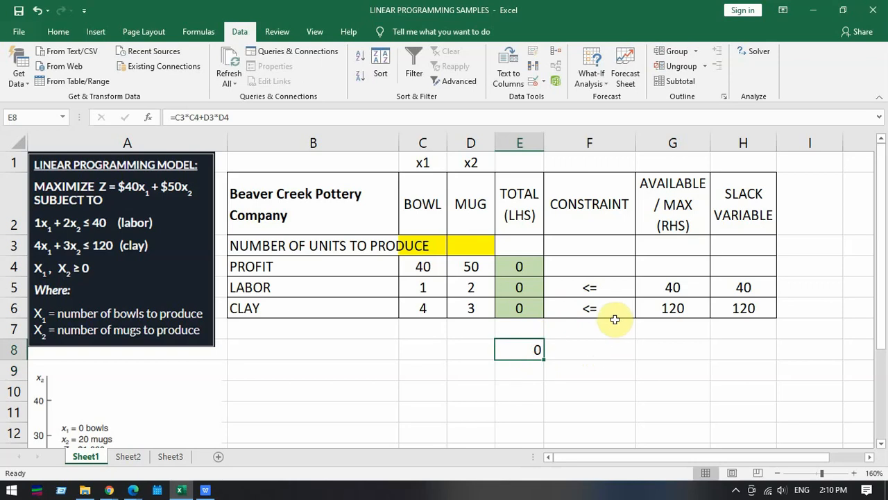
{"action": "key", "text": "Delete"}
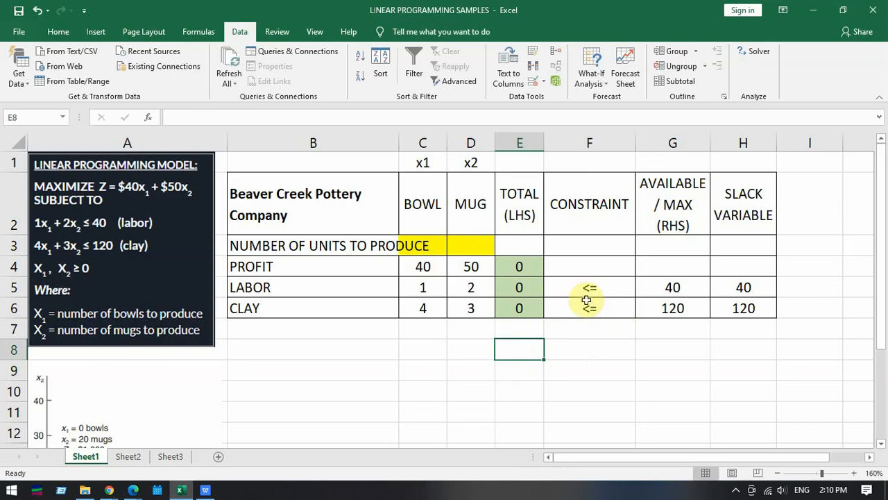
- Examine the SUMPRODUCT function and its two array arguments in the total profit formula in cell E4
{"action": "left_click", "coordinate": [528, 264]}
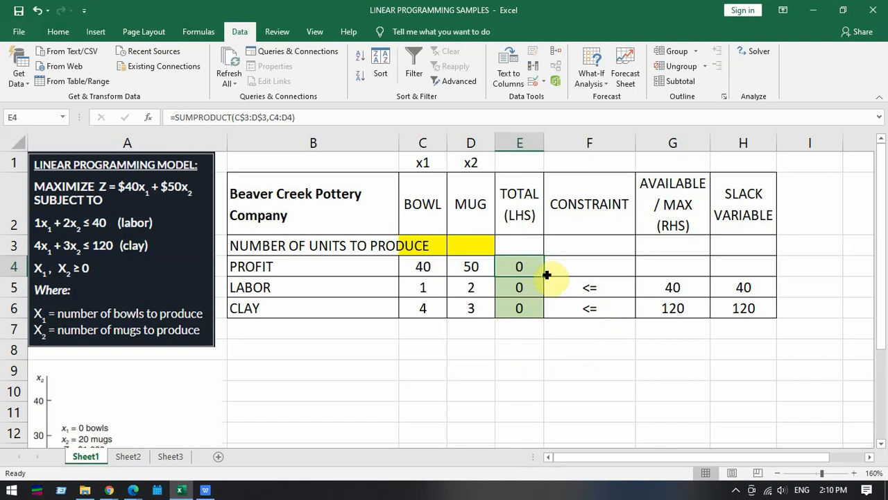
{"action": "double_click", "coordinate": [526, 267]}
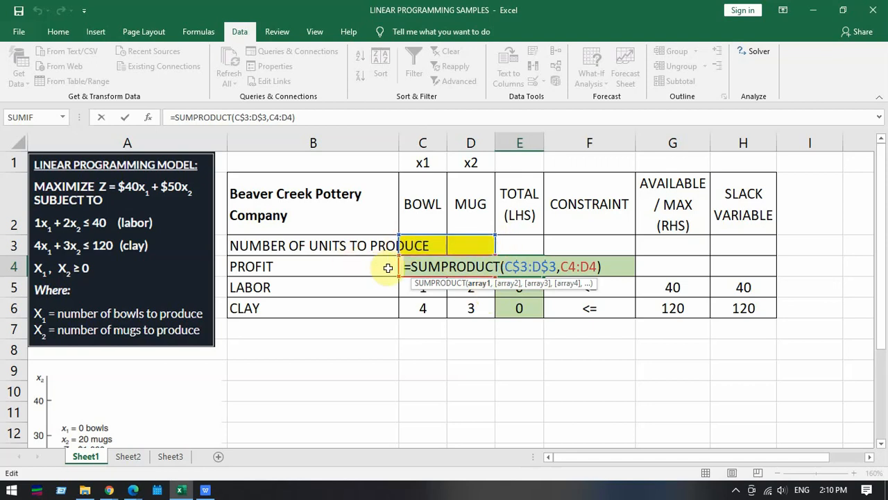
{"action": "left_click", "coordinate": [577, 269]}
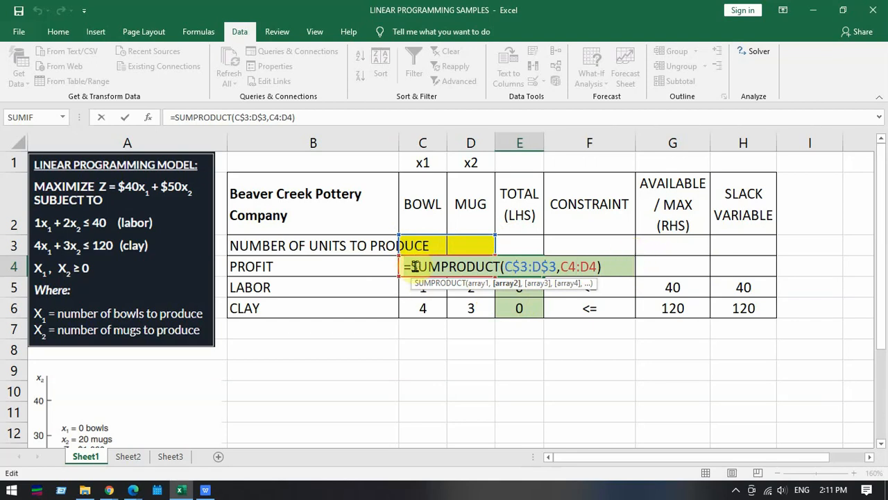
{"action": "left_click_drag", "start_coordinate": [408, 266], "coordinate": [486, 264]}
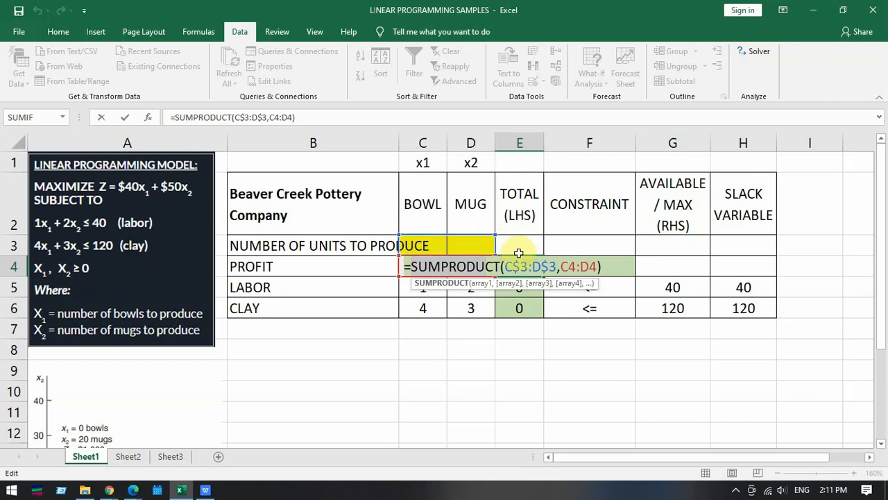
{"action": "left_click", "coordinate": [560, 266]}
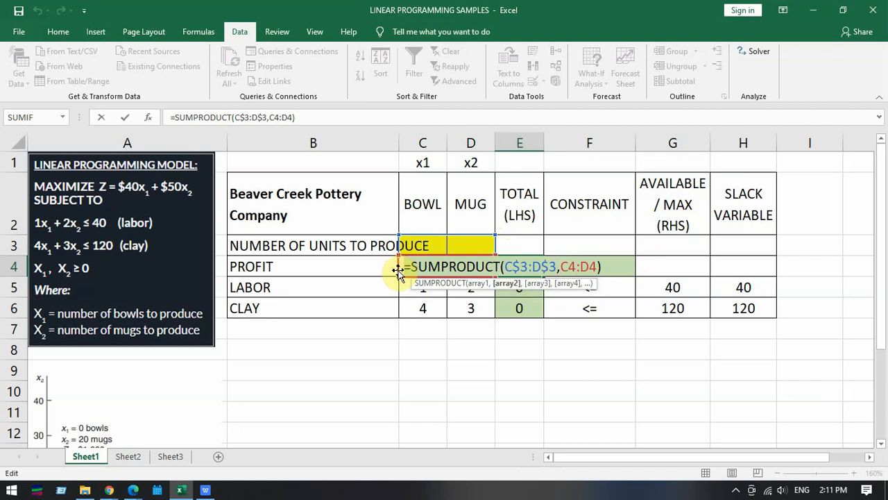
{"action": "key", "text": "Return"}
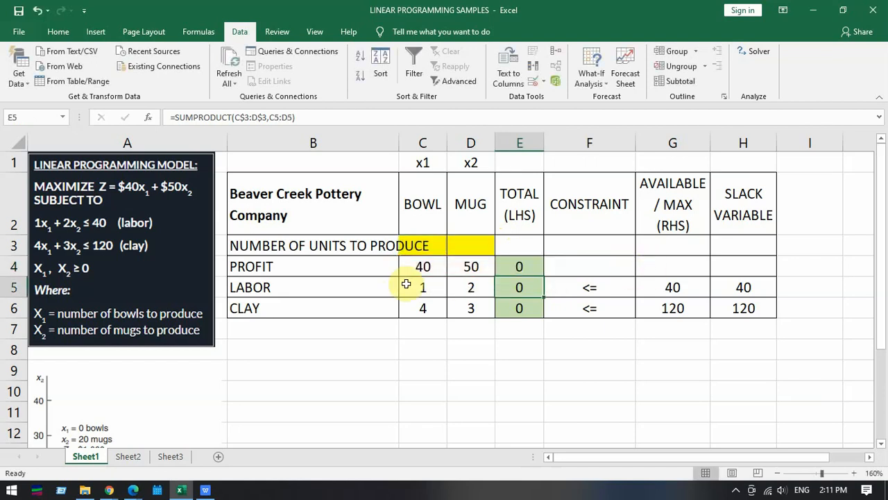
- Compare the total formulas in E4:E6 with the labor coefficients in C5:D5 and the clay coefficients in C6:D6
{"action": "left_click", "coordinate": [520, 264]}
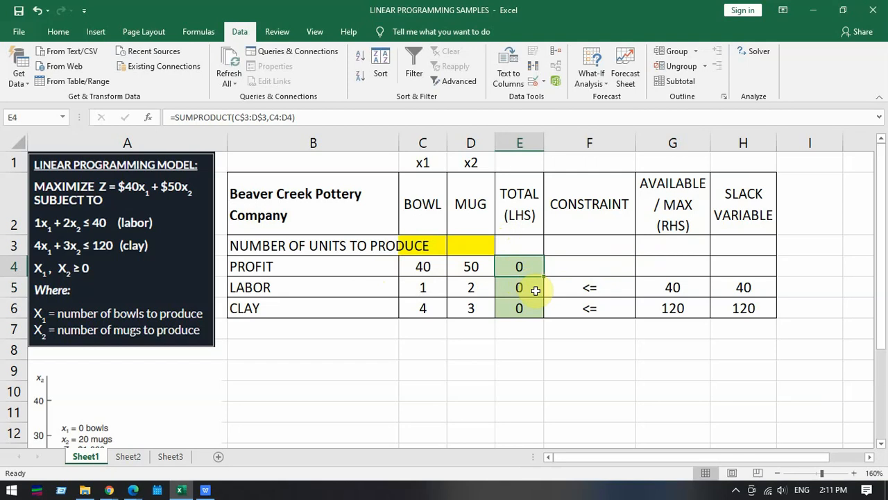
{"action": "left_click", "coordinate": [531, 286]}
{"action": "left_click", "coordinate": [529, 305]}
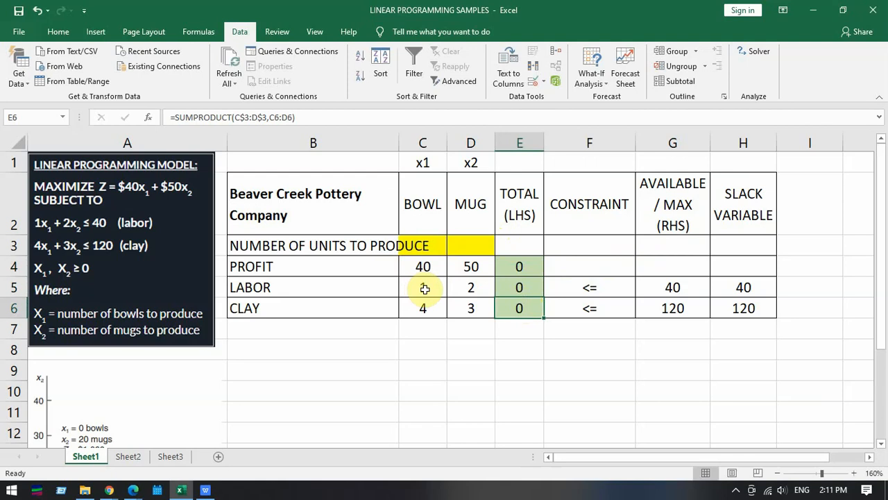
{"action": "left_click_drag", "start_coordinate": [425, 289], "coordinate": [467, 287]}
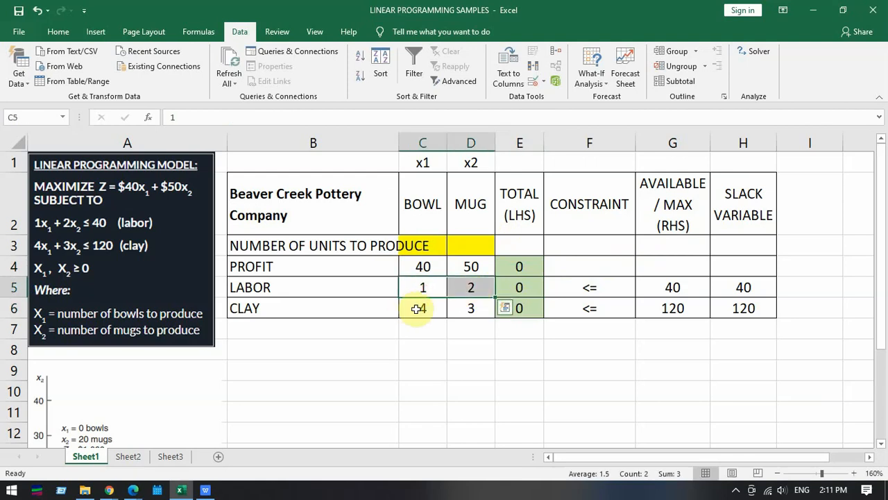
{"action": "left_click_drag", "start_coordinate": [412, 310], "coordinate": [463, 315]}
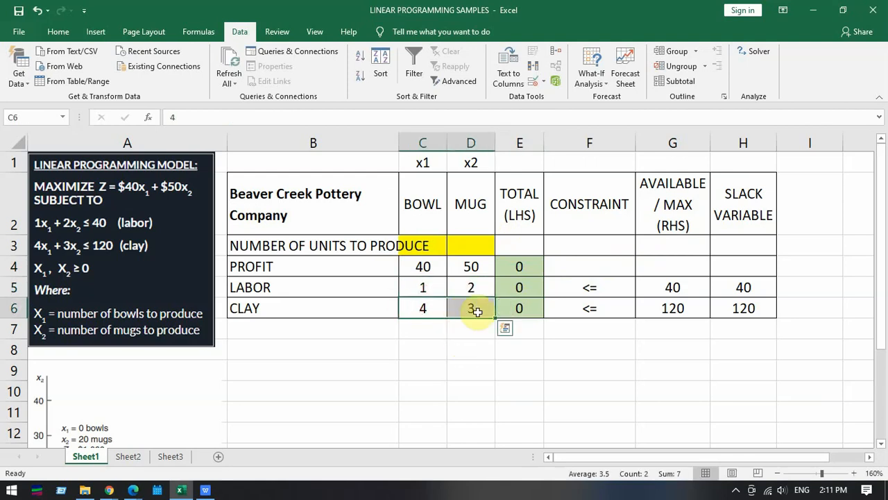
{"action": "left_click", "coordinate": [531, 287]}
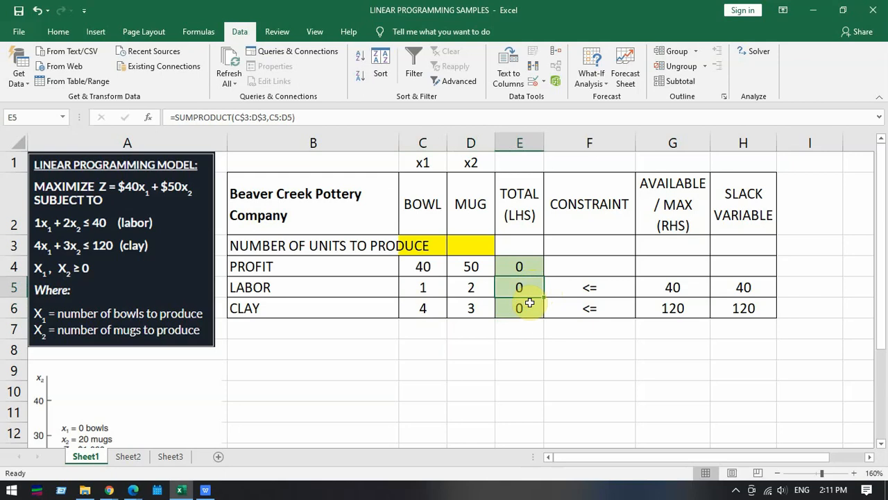
{"action": "left_click", "coordinate": [529, 306]}
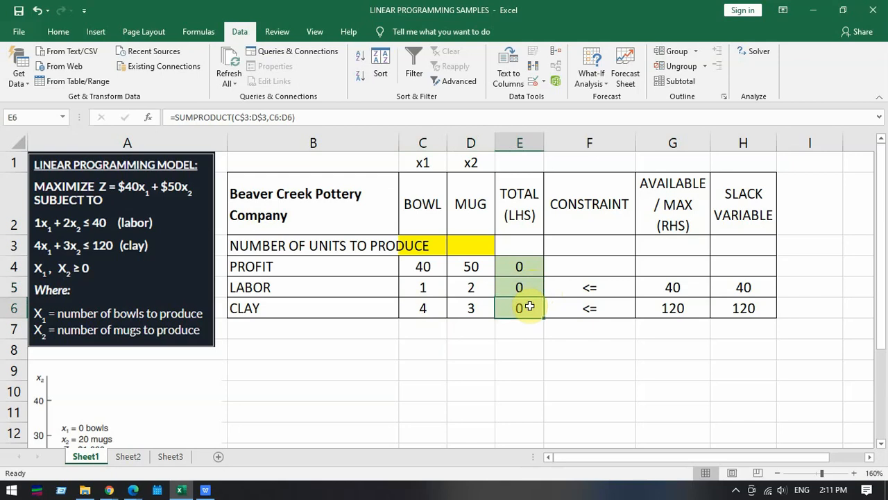
- Copy the SUMPRODUCT formula from E4 down to E6 and check the ranges used in the labor and clay totals
{"action": "left_click", "coordinate": [527, 264]}
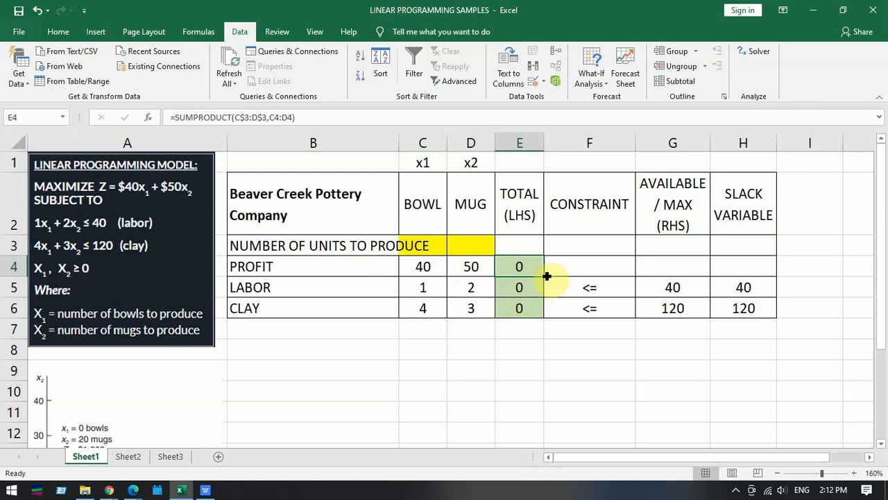
{"action": "left_click_drag", "start_coordinate": [546, 276], "coordinate": [541, 315]}
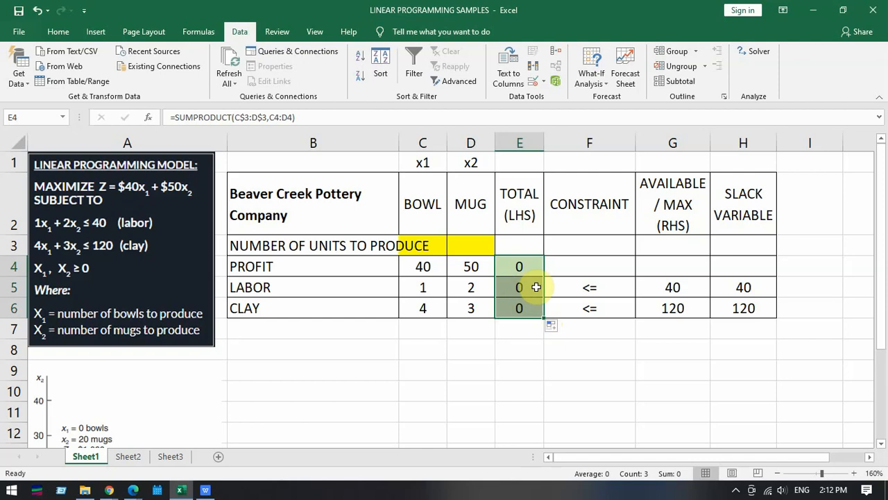
{"action": "double_click", "coordinate": [528, 287]}
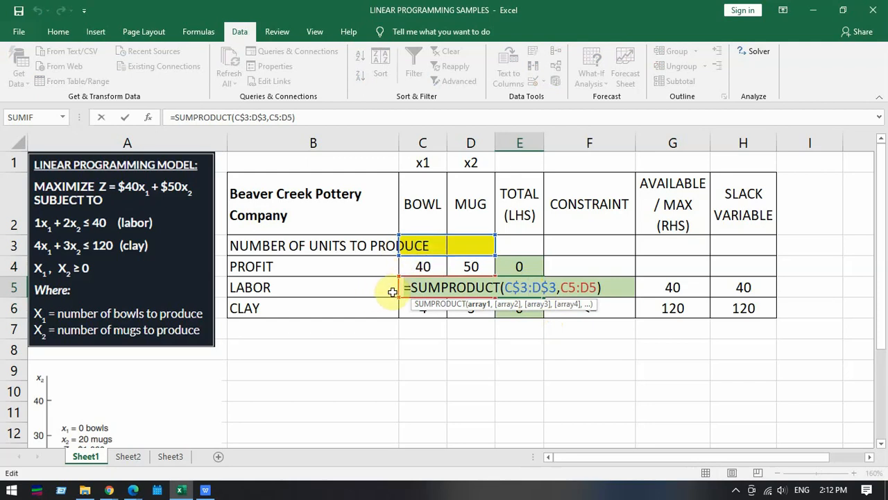
{"action": "key", "text": "Return"}
{"action": "double_click", "coordinate": [512, 307]}
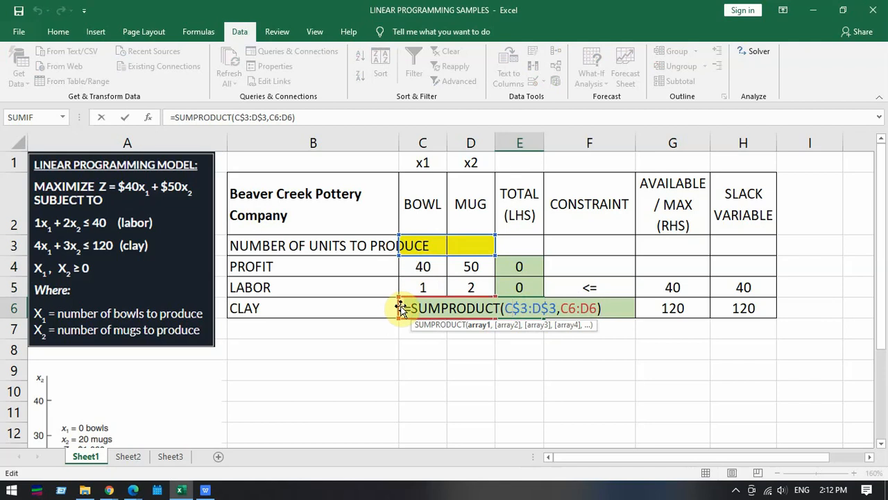
{"action": "key", "text": "Return"}
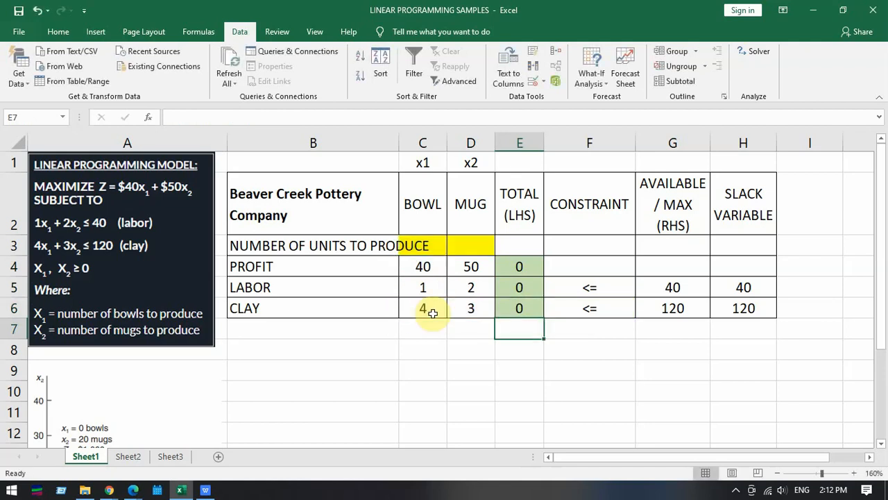
- Inspect the locked row references in the E4 formula and try making the first one fully absolute as $C$3
{"action": "left_click", "coordinate": [527, 264]}
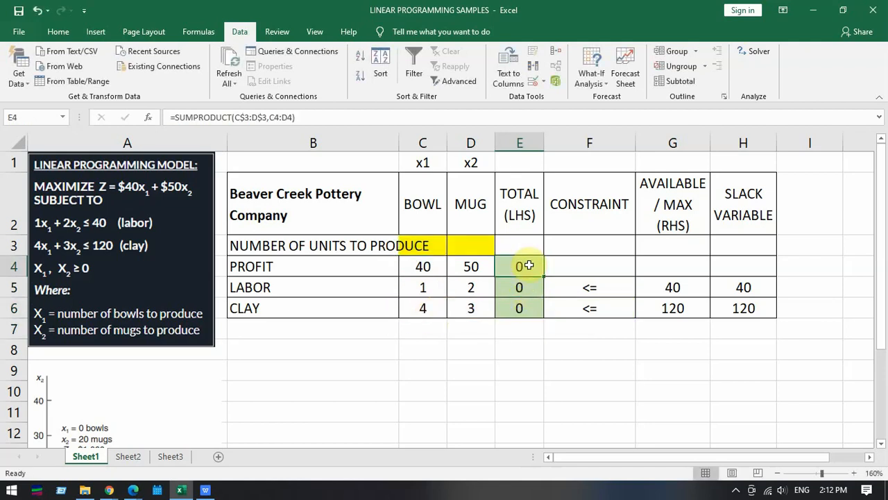
{"action": "double_click", "coordinate": [529, 265]}
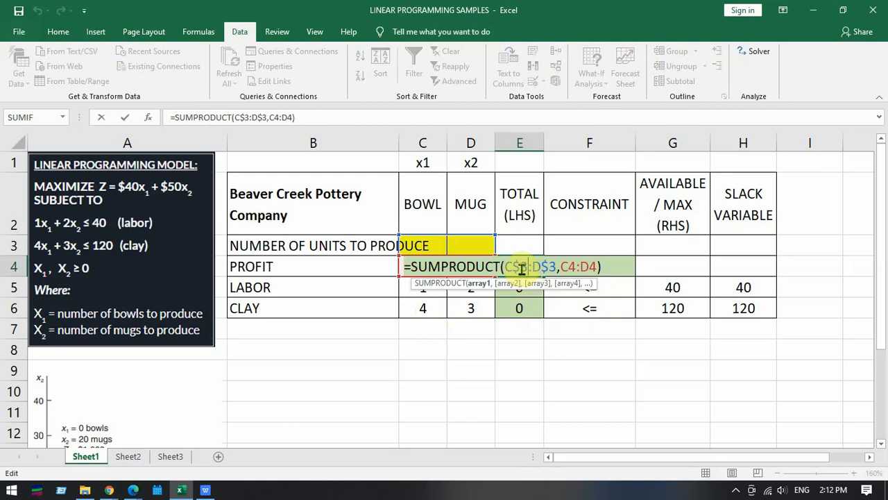
{"action": "double_click", "coordinate": [521, 267]}
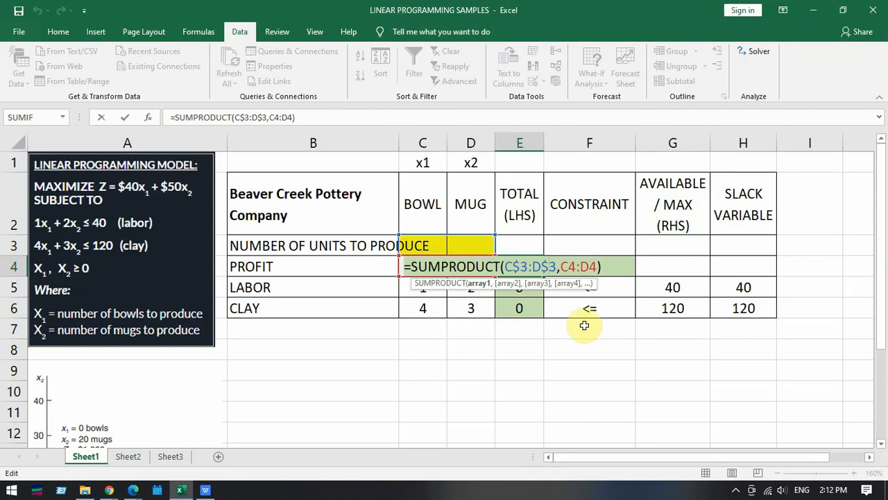
{"action": "left_click", "coordinate": [519, 267]}
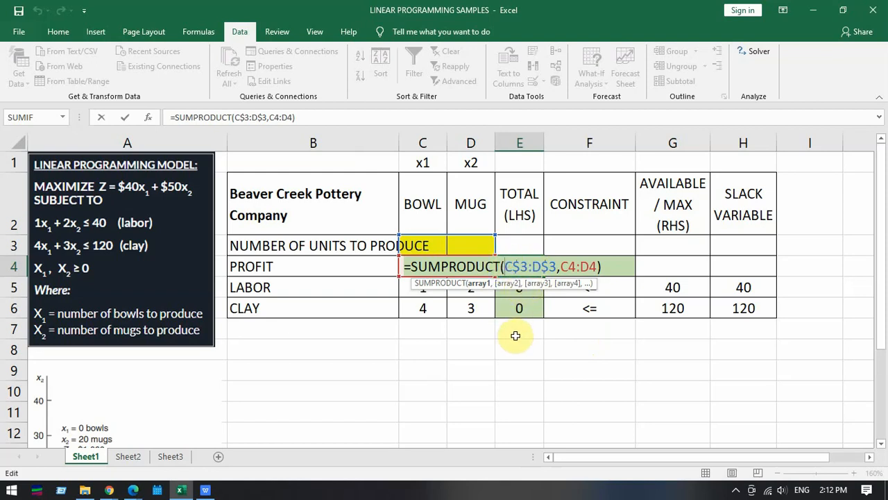
{"action": "type", "text": "$"}
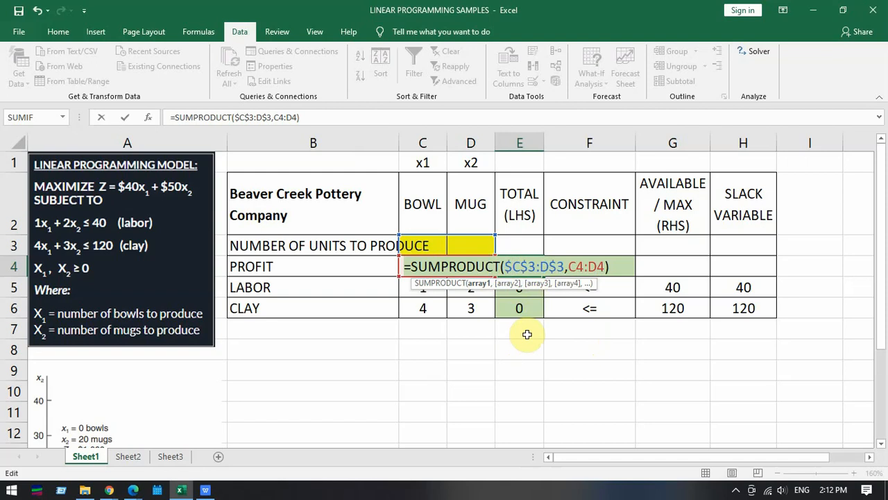
{"action": "key", "text": "BackSpace"}
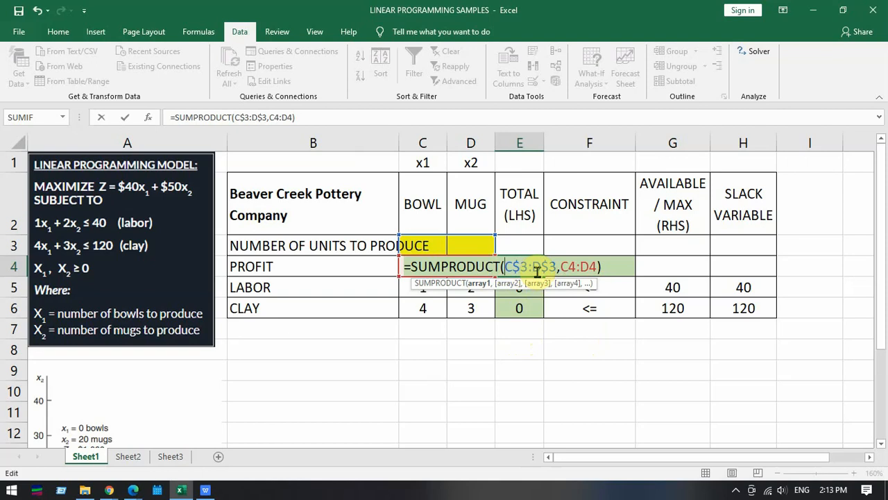
{"action": "key", "text": "Return"}
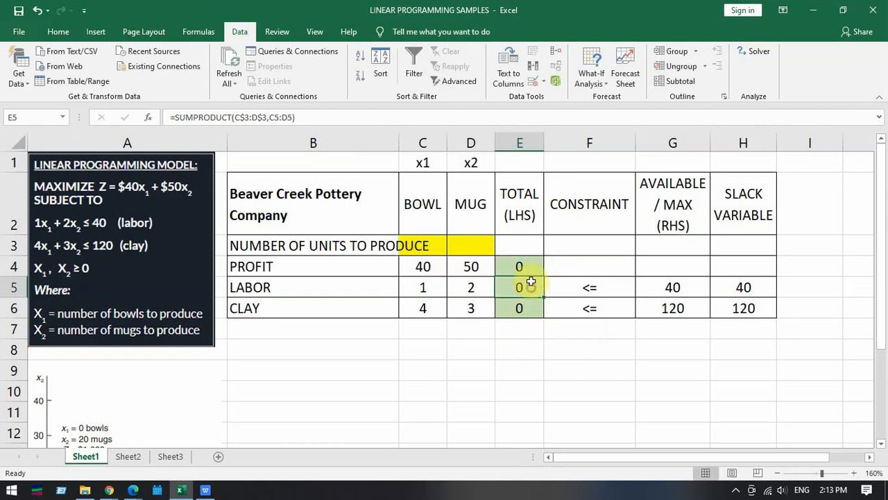
- Fill the total profit formula in E4 down through E6 again and check the references in the labor total E5
{"action": "left_click", "coordinate": [532, 266]}
{"action": "left_click_drag", "start_coordinate": [541, 277], "coordinate": [537, 306]}
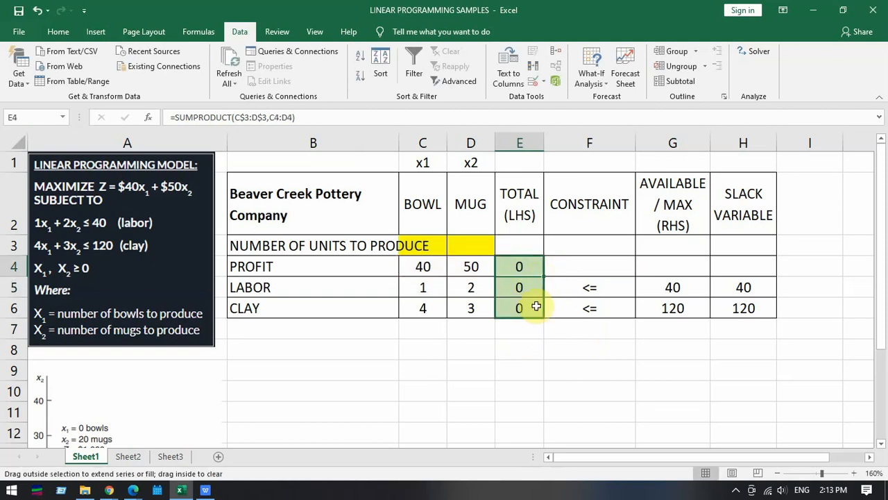
{"action": "double_click", "coordinate": [534, 289]}
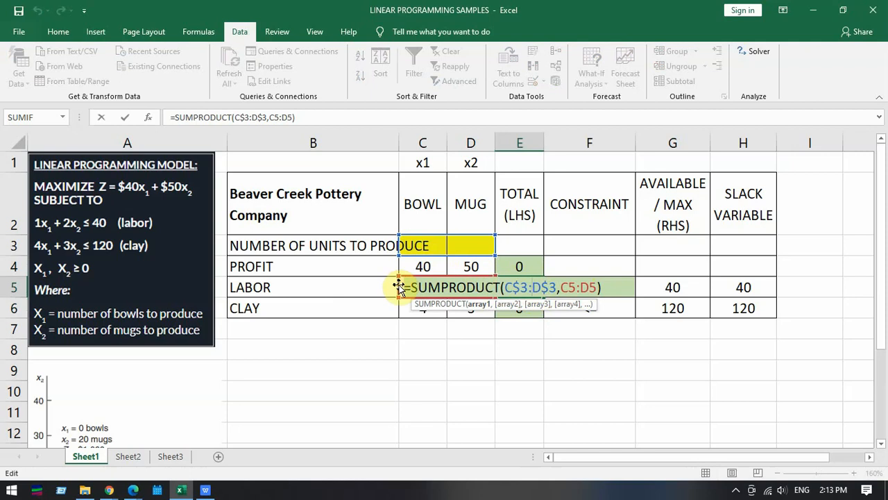
{"action": "key", "text": "Return"}
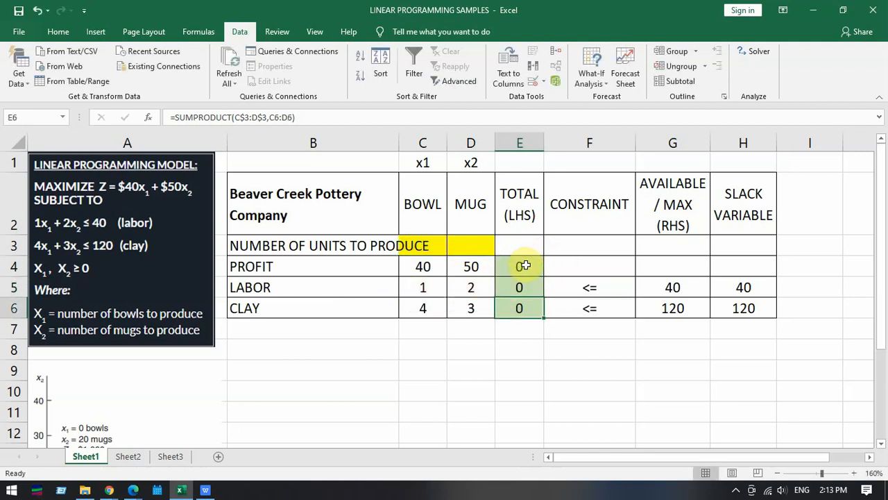
- Remove the dollar signs from the E4 formula, making it =SUMPRODUCT(C3:D3,C4:D4)
{"action": "double_click", "coordinate": [525, 265]}
{"action": "left_click", "coordinate": [517, 266]}
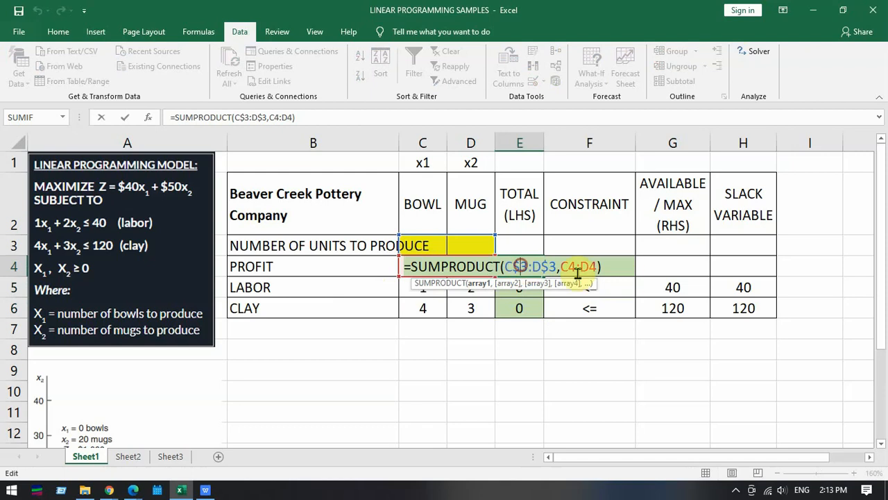
{"action": "key", "text": "BackSpace"}
{"action": "left_click", "coordinate": [550, 266]}
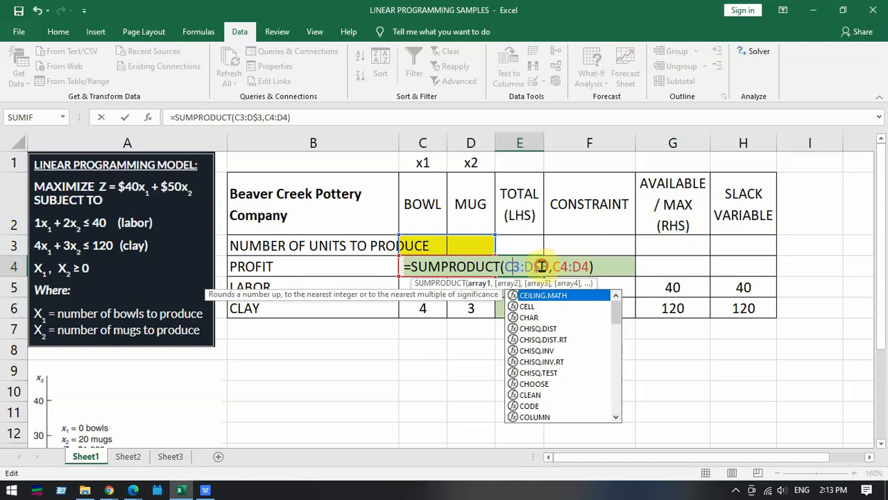
{"action": "key", "text": "BackSpace"}
{"action": "key", "text": "Return"}
{"action": "left_click", "coordinate": [540, 267]}
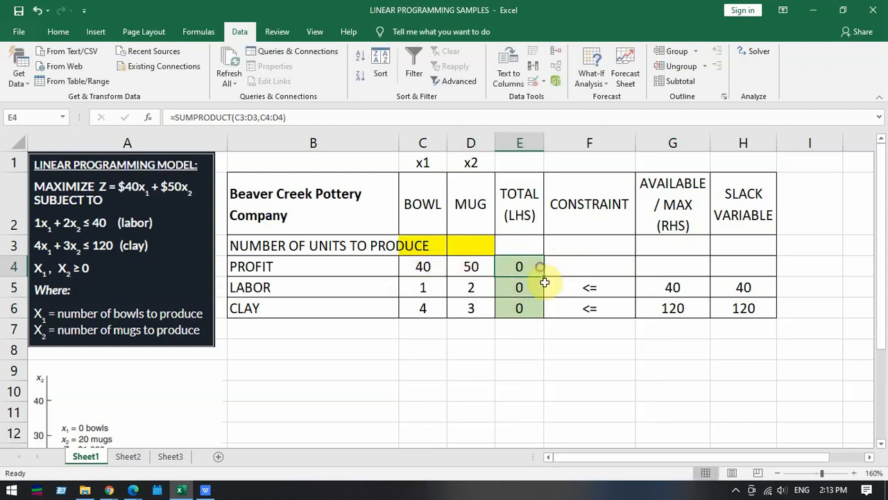
- Fill the unlocked E4 formula down through E6 and check the shifted references in the labor and clay totals
{"action": "left_click_drag", "start_coordinate": [546, 274], "coordinate": [539, 311]}
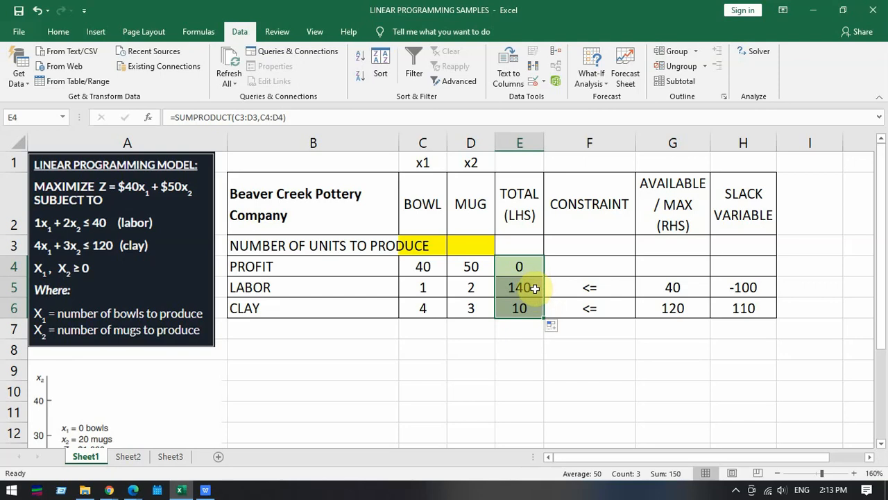
{"action": "double_click", "coordinate": [535, 286]}
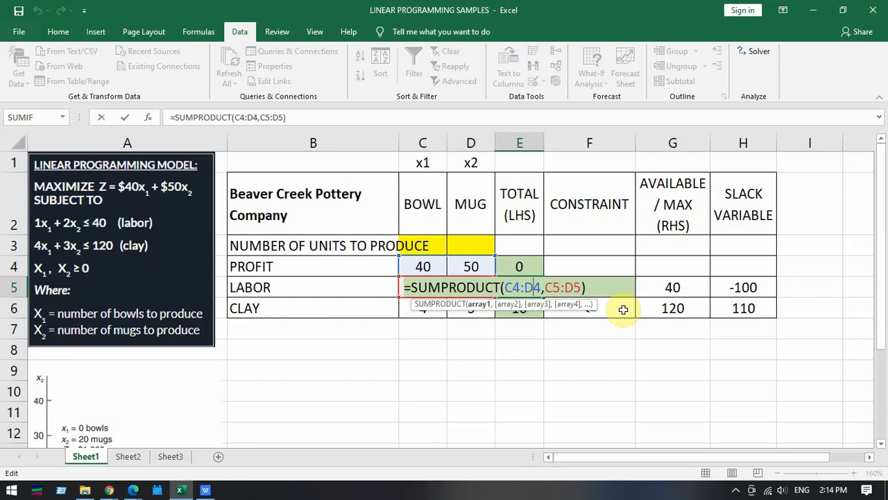
{"action": "key", "text": "Return"}
{"action": "double_click", "coordinate": [520, 309]}
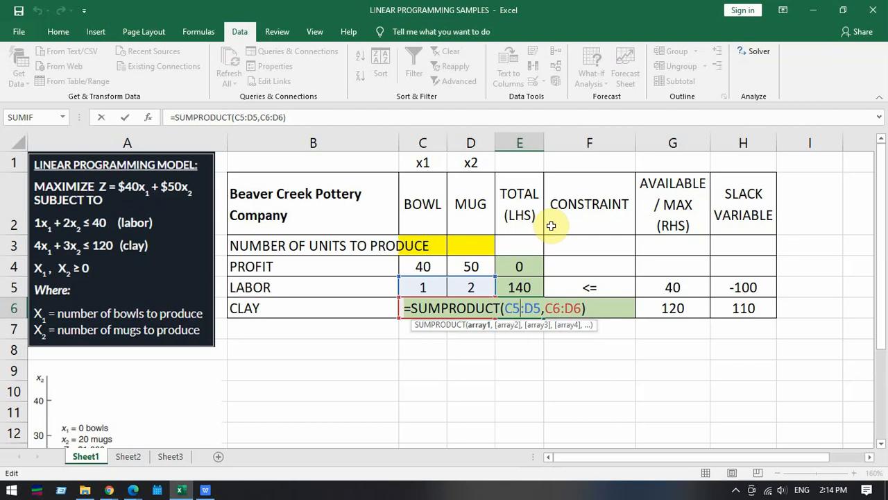
{"action": "key", "text": "Return"}
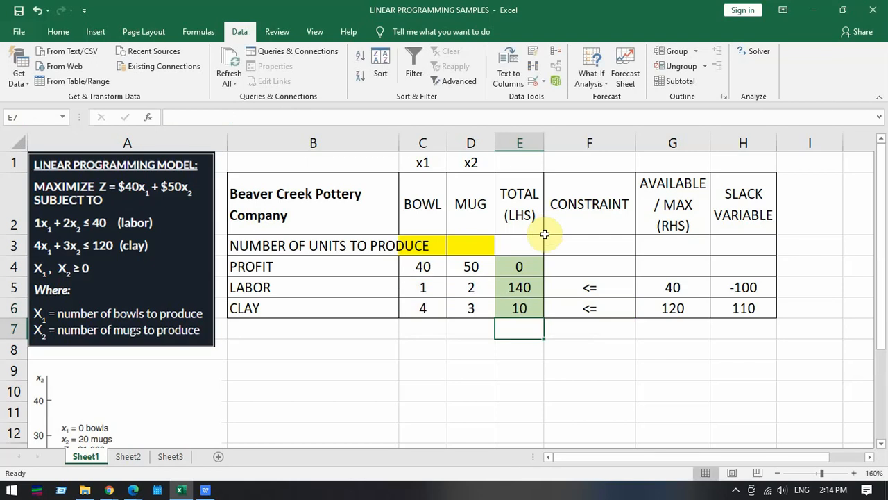
- Repoint the first array of the SUMPRODUCT formulas in E5 and E6 to the units-to-produce range C3:D3
{"action": "double_click", "coordinate": [531, 286]}
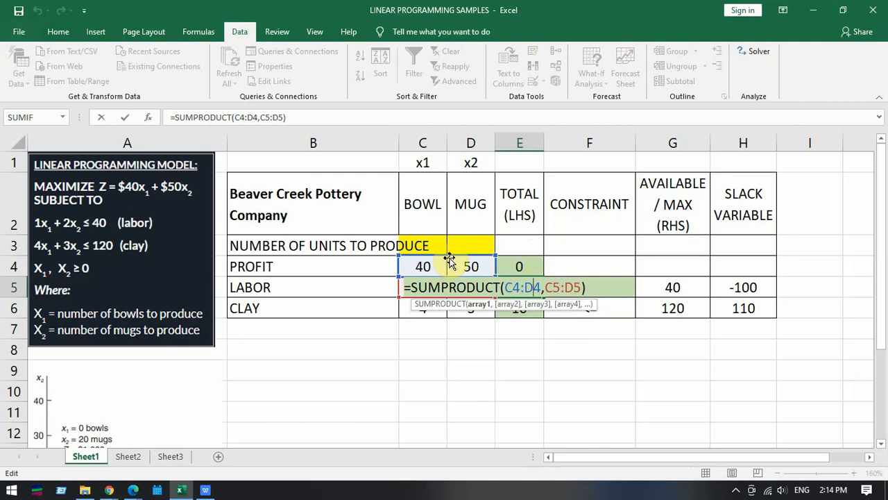
{"action": "left_click_drag", "start_coordinate": [450, 257], "coordinate": [452, 246]}
{"action": "key", "text": "Return"}
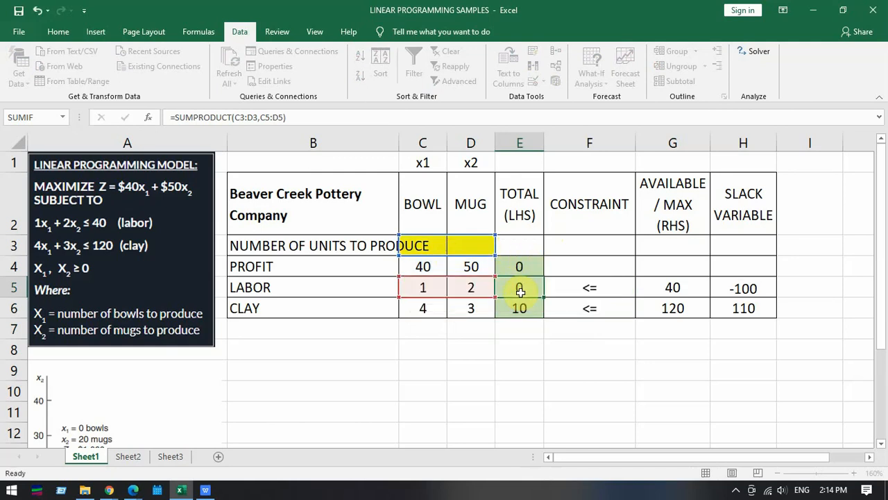
{"action": "double_click", "coordinate": [519, 305]}
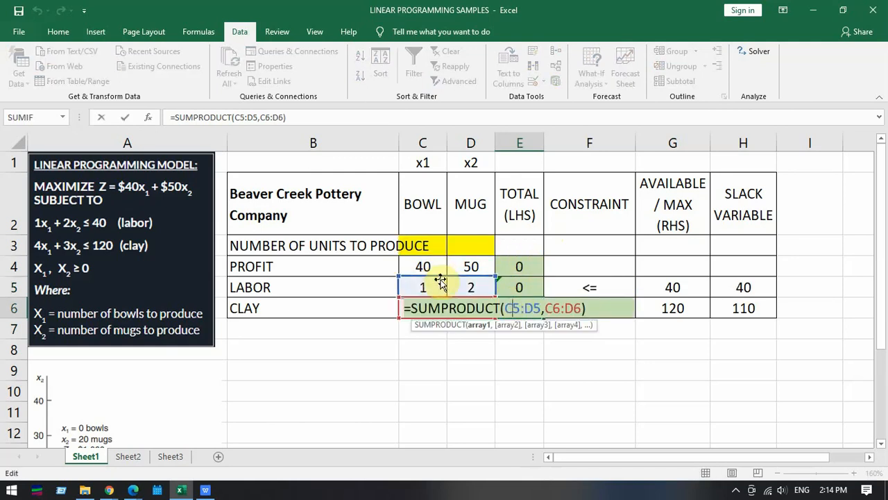
{"action": "left_click_drag", "start_coordinate": [441, 279], "coordinate": [447, 247]}
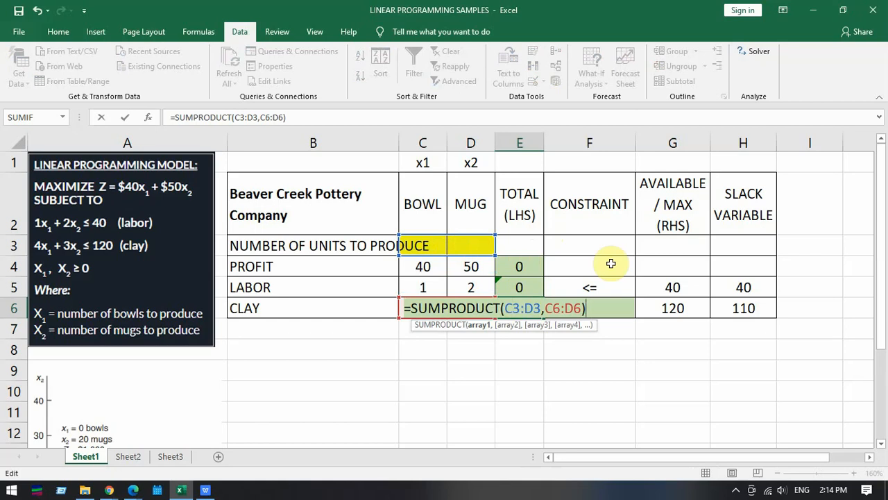
{"action": "key", "text": "Return"}
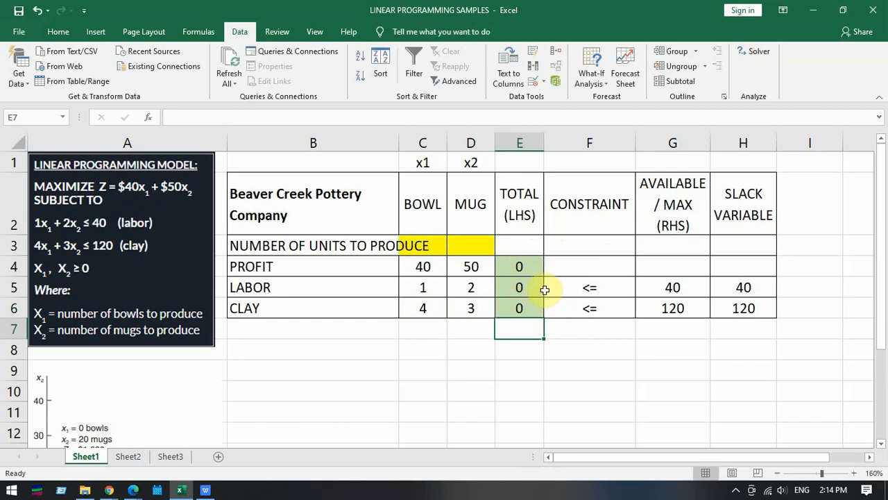
- Lock row 3 in the E4 profit formula, making it =SUMPRODUCT(C$3:D$3,C4:D4)
{"action": "double_click", "coordinate": [519, 266]}
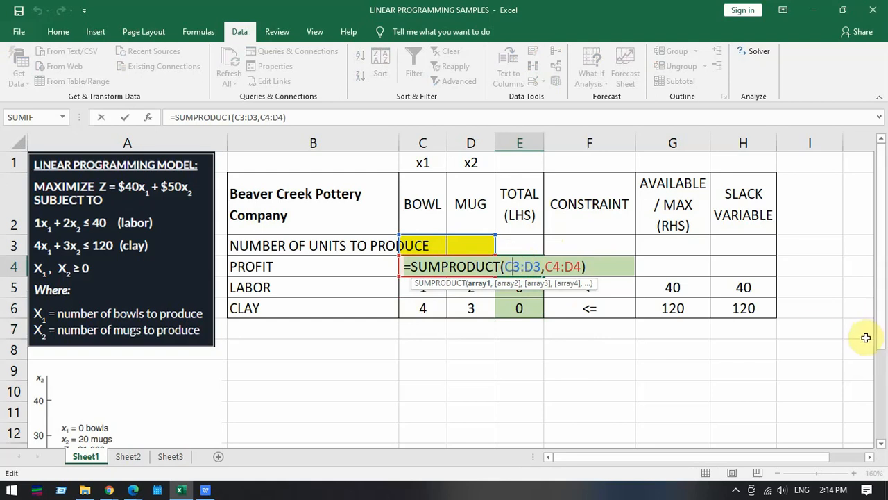
{"action": "type", "text": "$"}
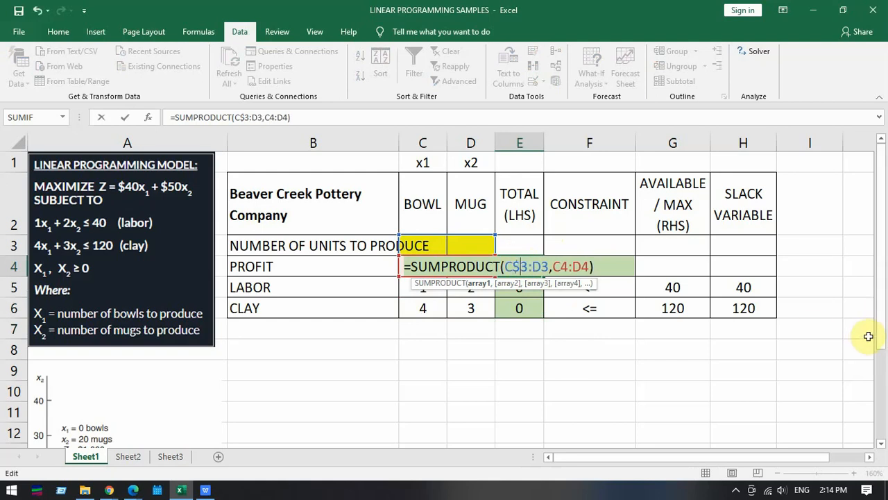
{"action": "left_click", "coordinate": [543, 264]}
{"action": "type", "text": "$"}
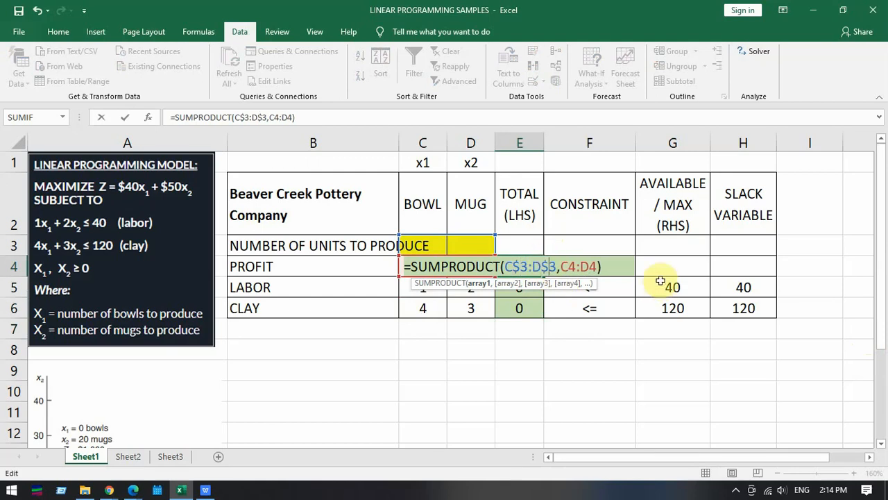
{"action": "key", "text": "ctrl+Return"}
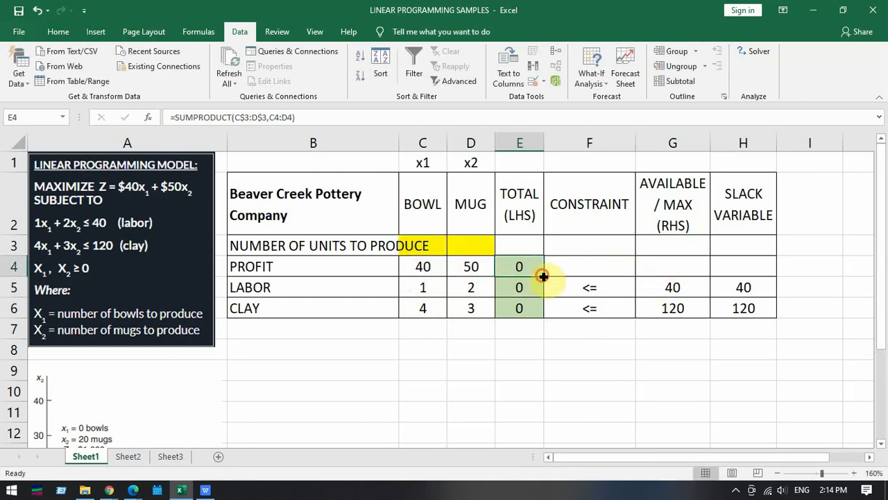
- Fill the row-locked E4 formula down through E6 and check the references in the labor and clay totals
{"action": "left_click_drag", "start_coordinate": [543, 276], "coordinate": [520, 311]}
{"action": "double_click", "coordinate": [525, 292]}
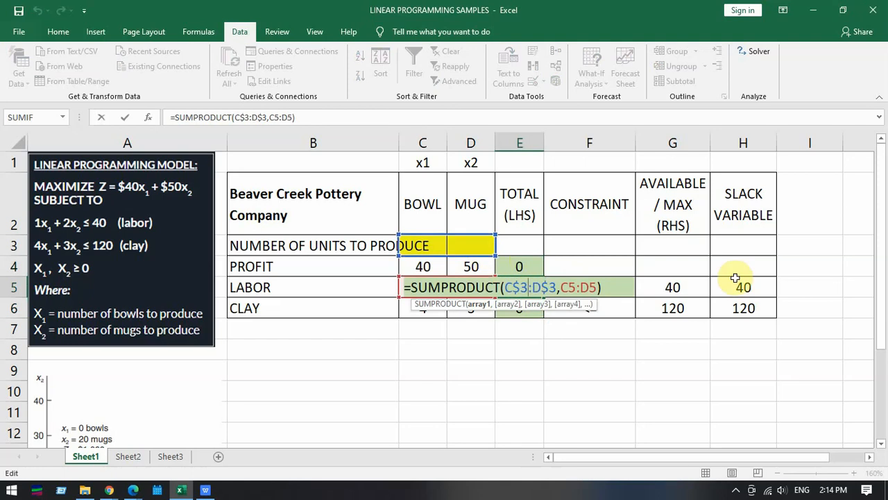
{"action": "key", "text": "Return"}
{"action": "double_click", "coordinate": [519, 308]}
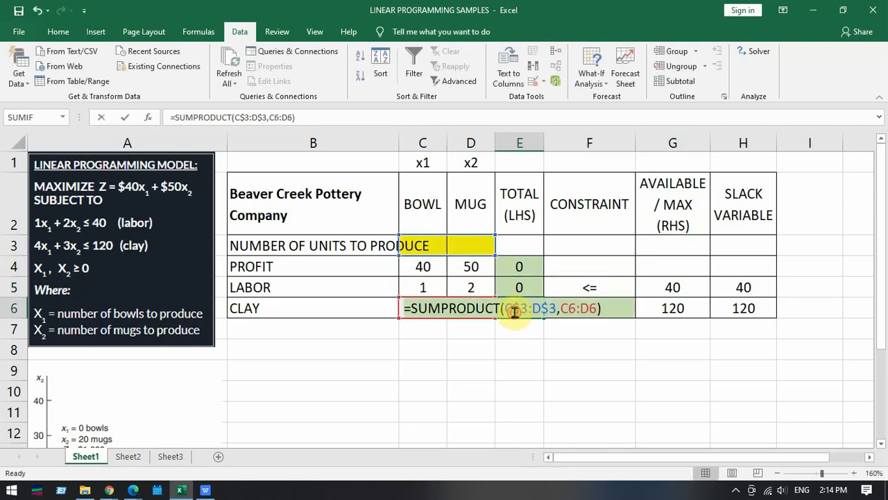
{"action": "key", "text": "Return"}
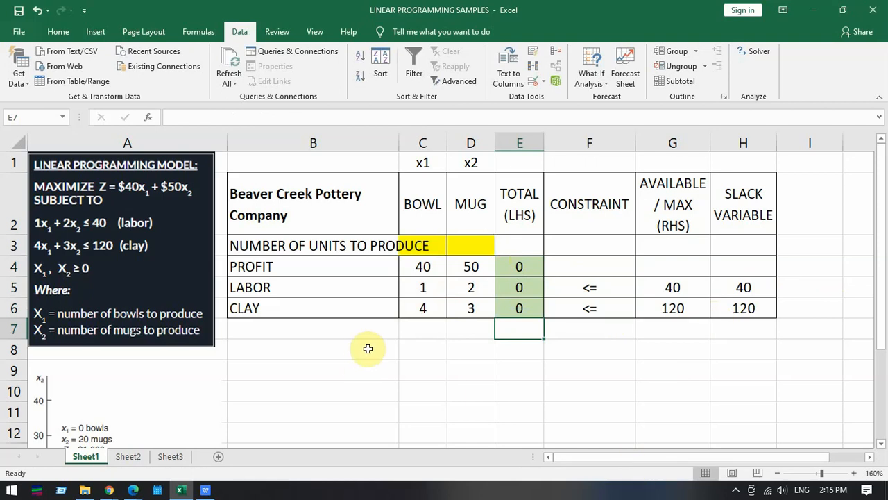
- Review the model table, examining the available resources, the labor total and how the slack variables in H5 and H6 are calculated
{"action": "left_click_drag", "start_coordinate": [330, 196], "coordinate": [730, 307]}
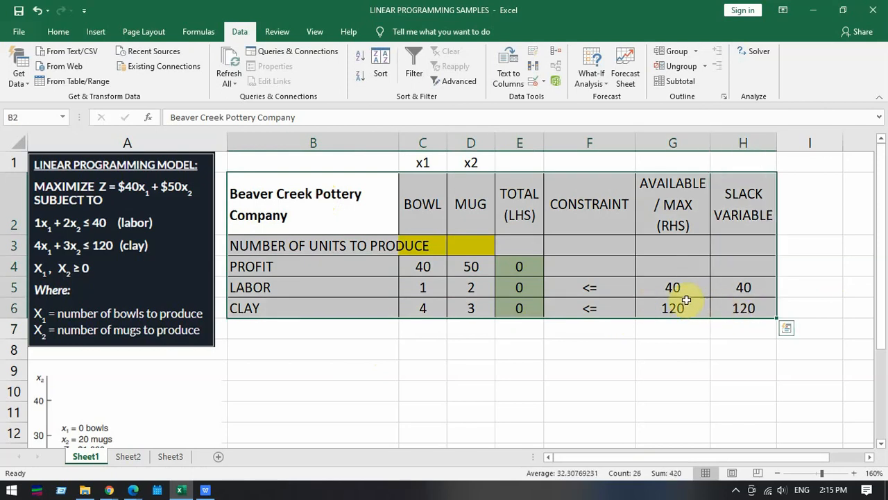
{"action": "left_click_drag", "start_coordinate": [689, 290], "coordinate": [689, 302]}
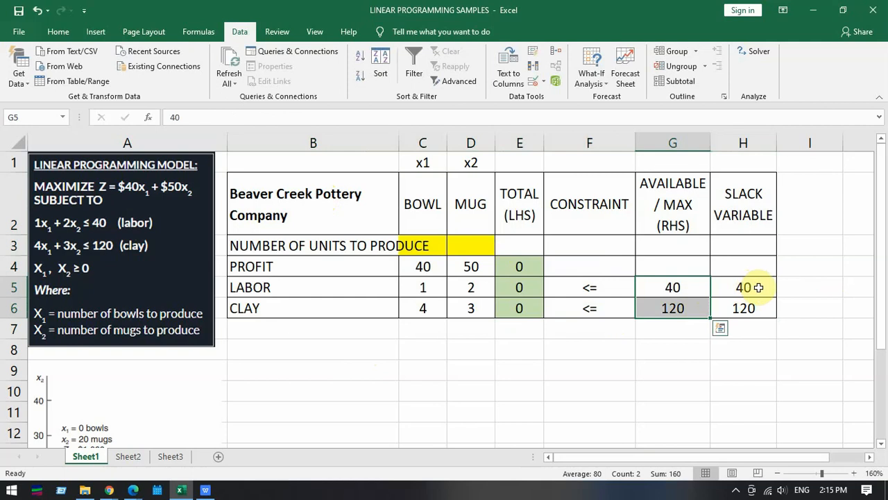
{"action": "left_click", "coordinate": [673, 287]}
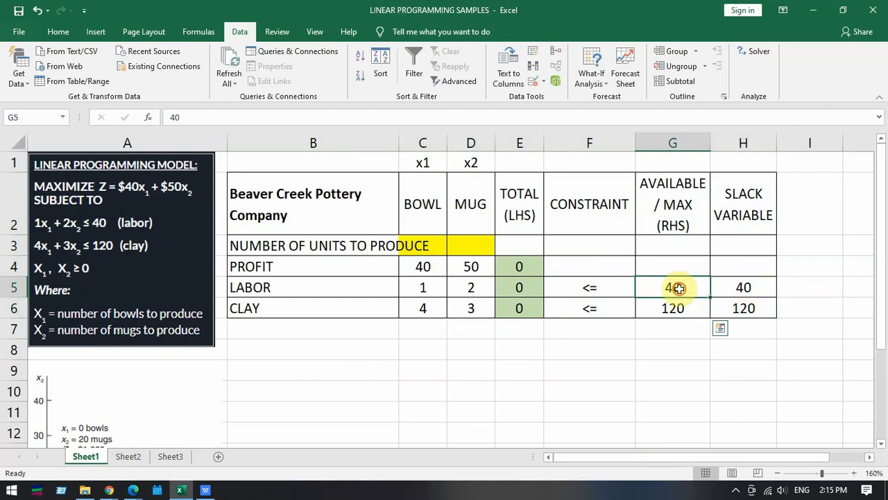
{"action": "left_click", "coordinate": [525, 286]}
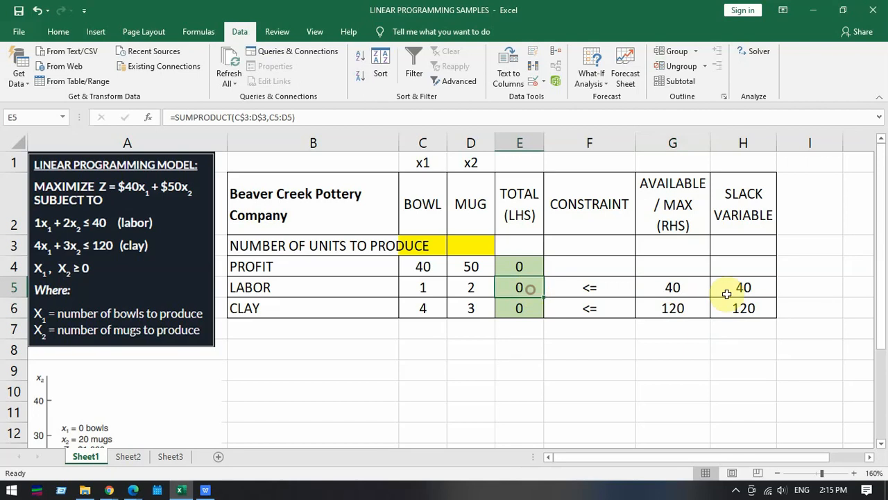
{"action": "double_click", "coordinate": [756, 290]}
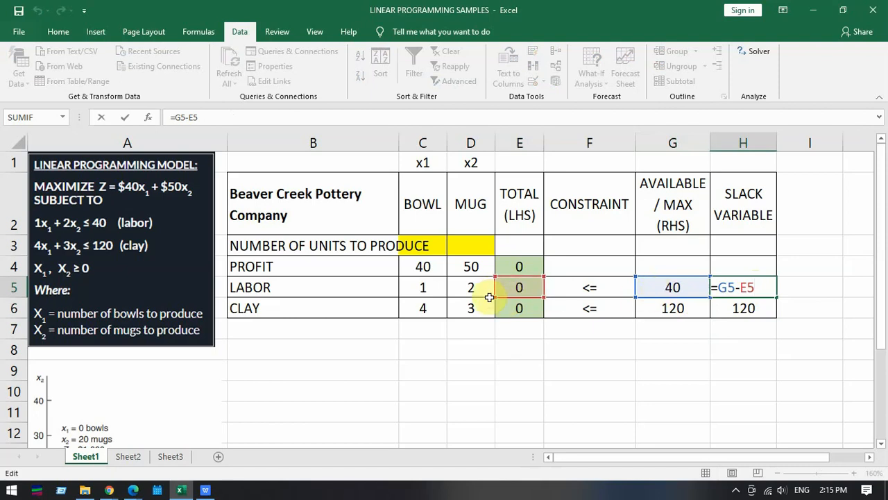
{"action": "key", "text": "Return"}
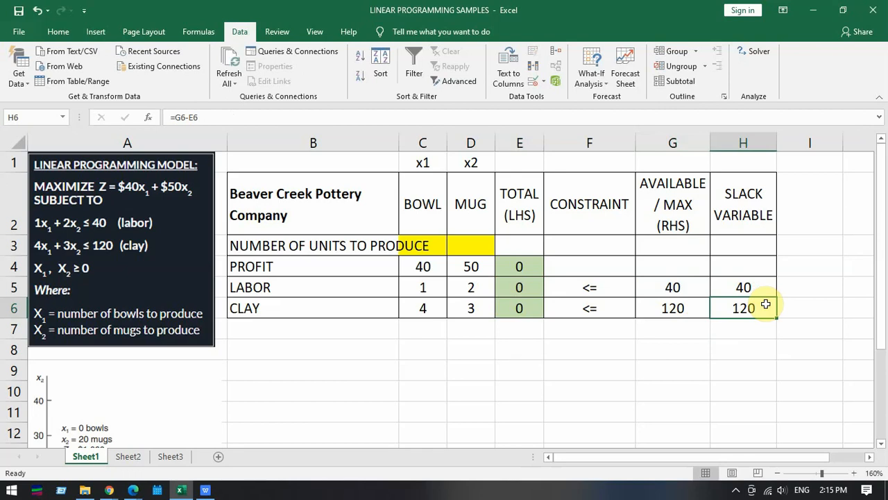
{"action": "left_click_drag", "start_coordinate": [521, 288], "coordinate": [537, 300]}
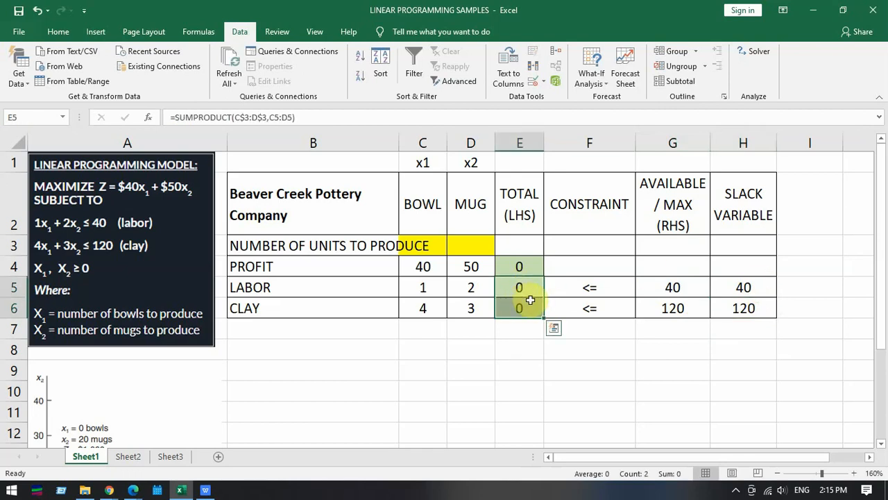
{"action": "left_click_drag", "start_coordinate": [755, 291], "coordinate": [760, 308]}
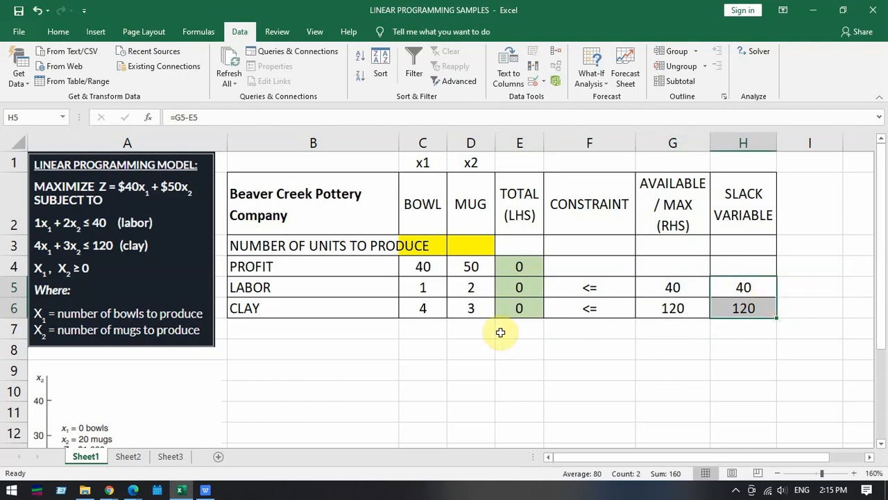
{"action": "left_click", "coordinate": [740, 364]}
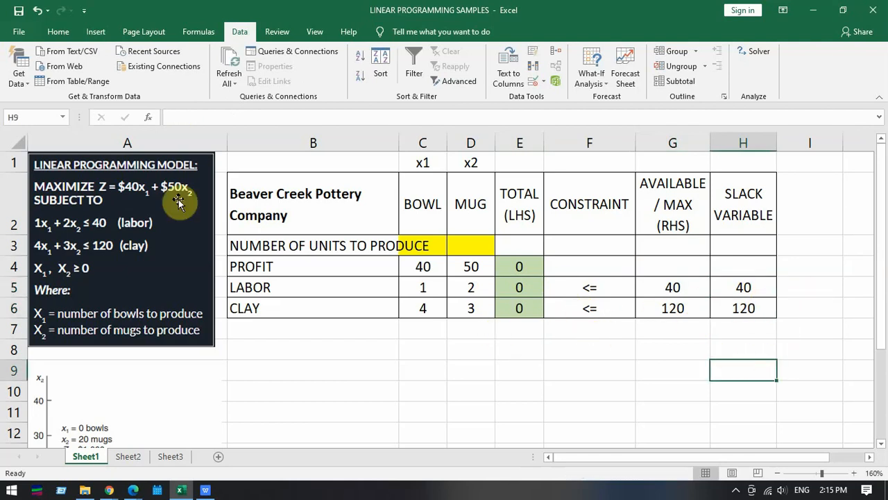
{"action": "left_click_drag", "start_coordinate": [259, 188], "coordinate": [738, 313]}
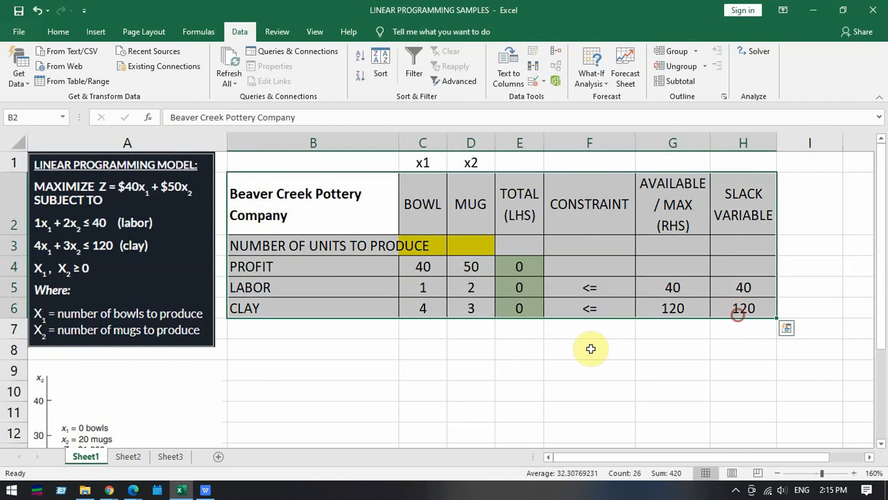
{"action": "left_click", "coordinate": [422, 350]}
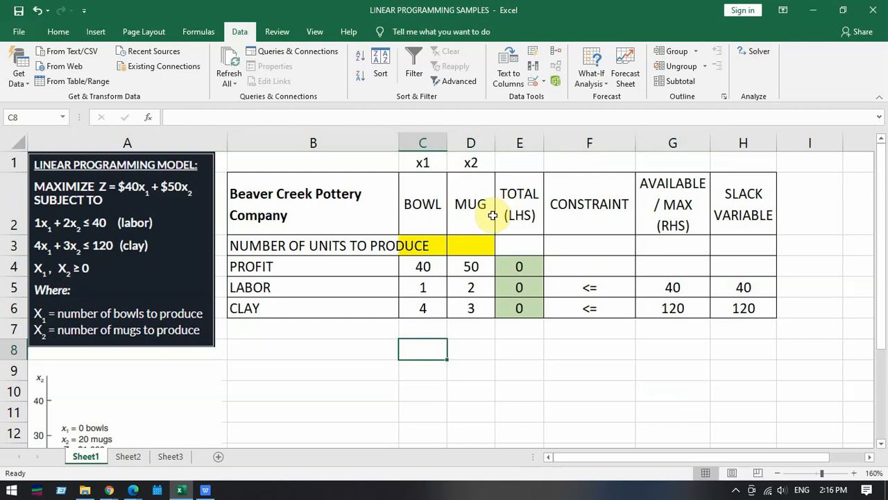
- Open Solver, delete the existing clay and labor constraints, and clear the changing variable cells
{"action": "left_click", "coordinate": [759, 55]}
{"action": "left_click", "coordinate": [756, 57]}
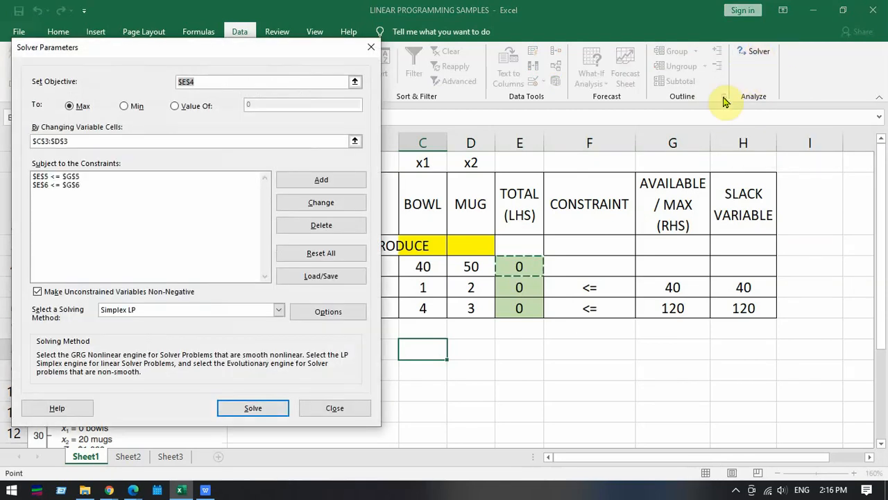
{"action": "left_click", "coordinate": [68, 185]}
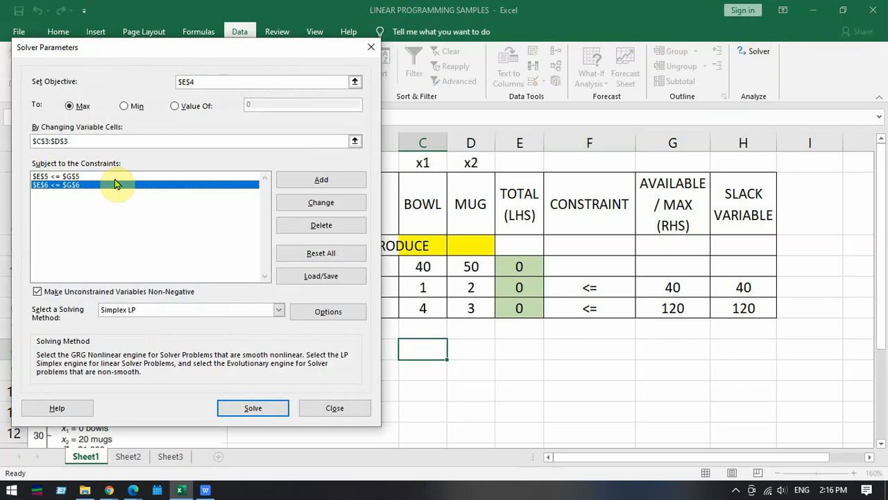
{"action": "left_click", "coordinate": [336, 223]}
{"action": "left_click", "coordinate": [194, 177]}
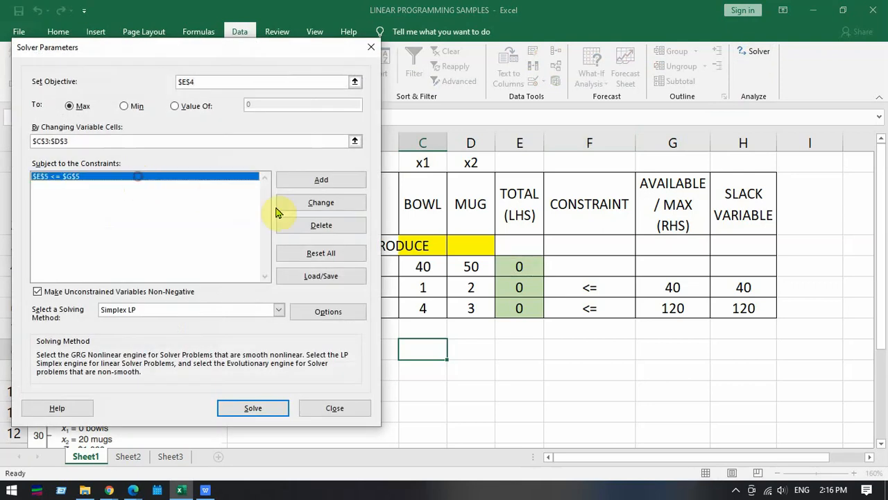
{"action": "left_click", "coordinate": [306, 224]}
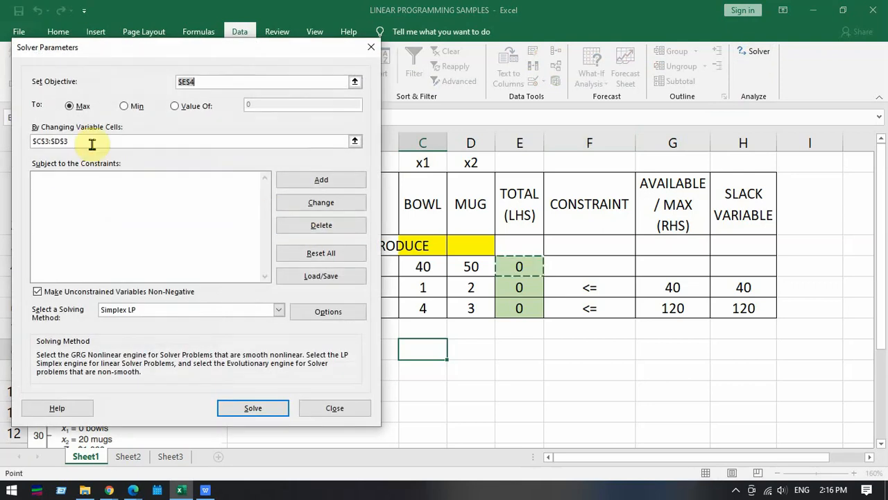
{"action": "left_click_drag", "start_coordinate": [83, 142], "coordinate": [18, 142]}
{"action": "key", "text": "Delete"}
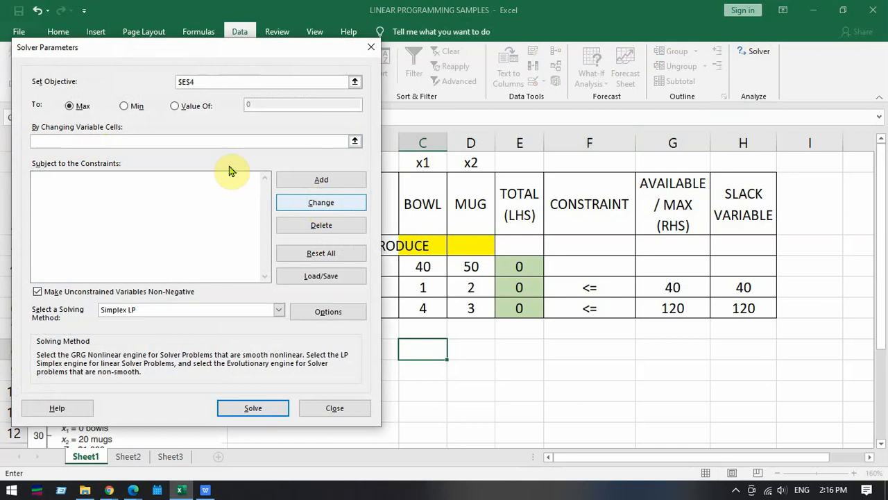
- Clear the Solver objective and set it again to the total profit cell $E$4, moving the dialog clear of the table
{"action": "left_click", "coordinate": [199, 82]}
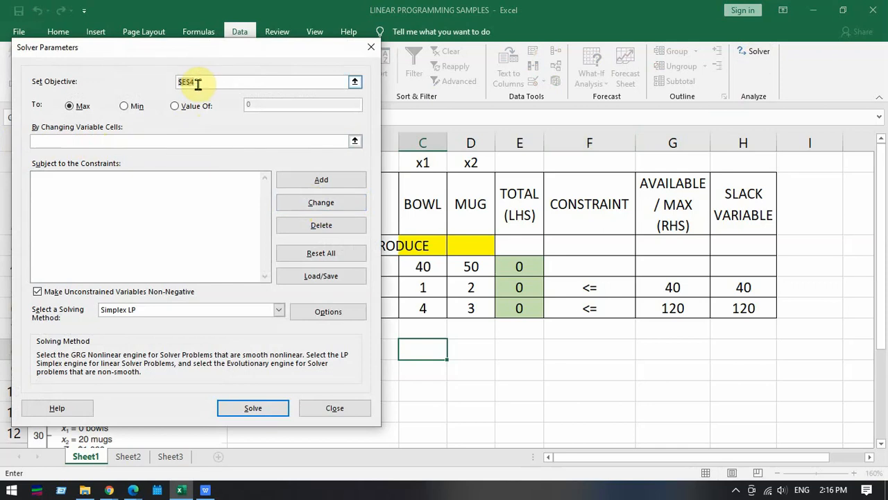
{"action": "key", "text": "Delete"}
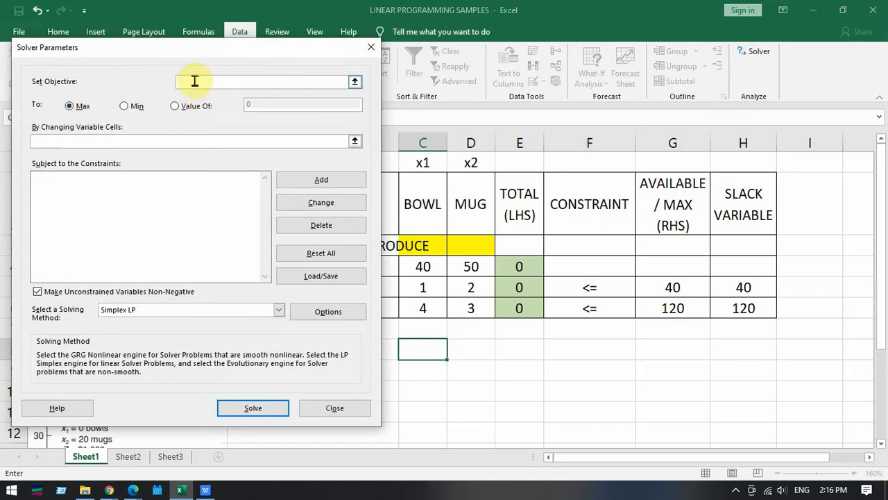
{"action": "left_click", "coordinate": [520, 267]}
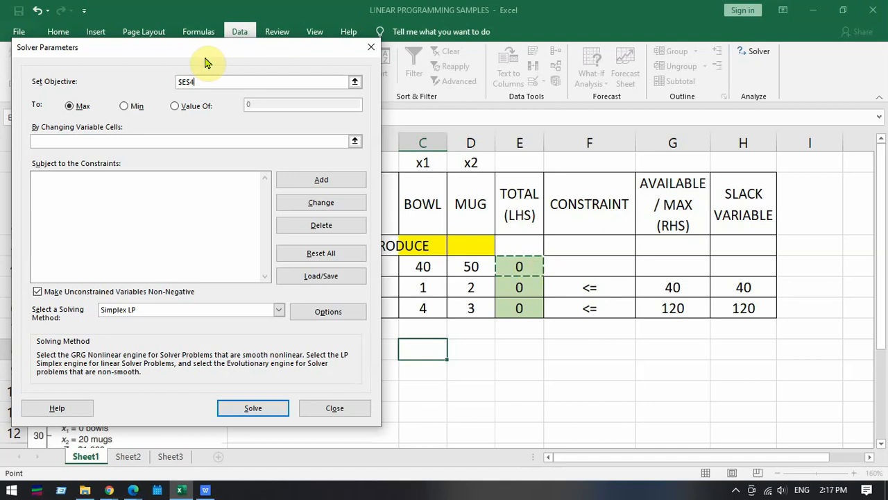
{"action": "left_click_drag", "start_coordinate": [236, 49], "coordinate": [66, 60]}
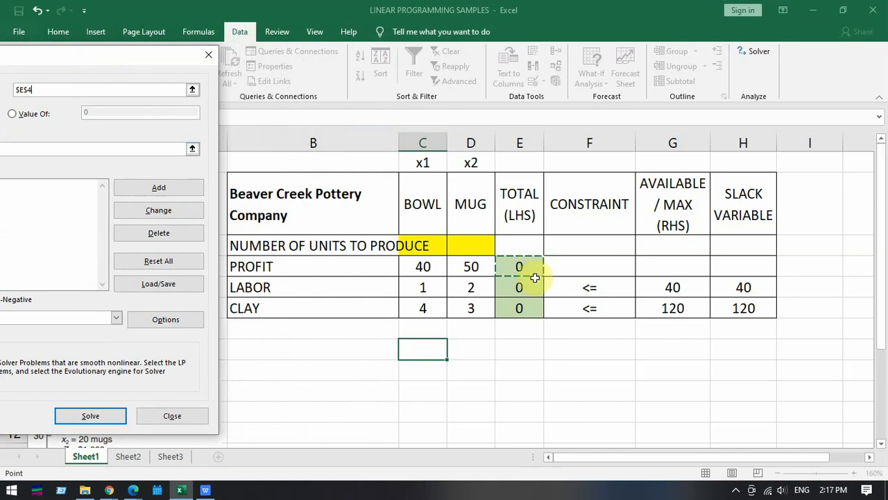
- Check the $E$4 objective reference and set the changing variable cells to the units-to-produce range $C$3:$D$3
{"action": "left_click_drag", "start_coordinate": [105, 60], "coordinate": [282, 63]}
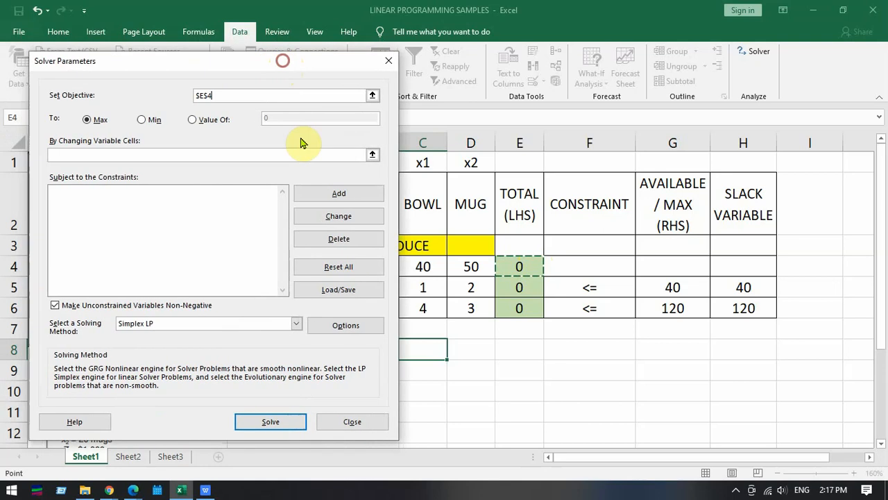
{"action": "left_click", "coordinate": [214, 97]}
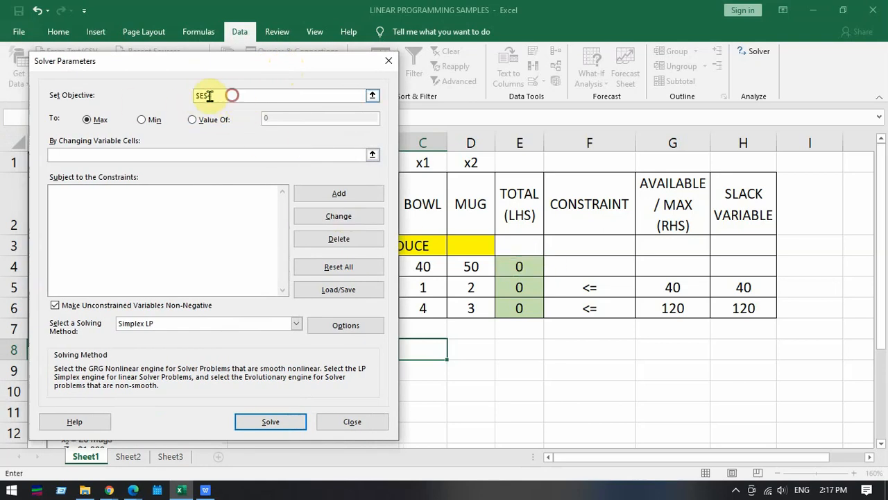
{"action": "left_click_drag", "start_coordinate": [210, 97], "coordinate": [188, 89]}
{"action": "left_click", "coordinate": [226, 94]}
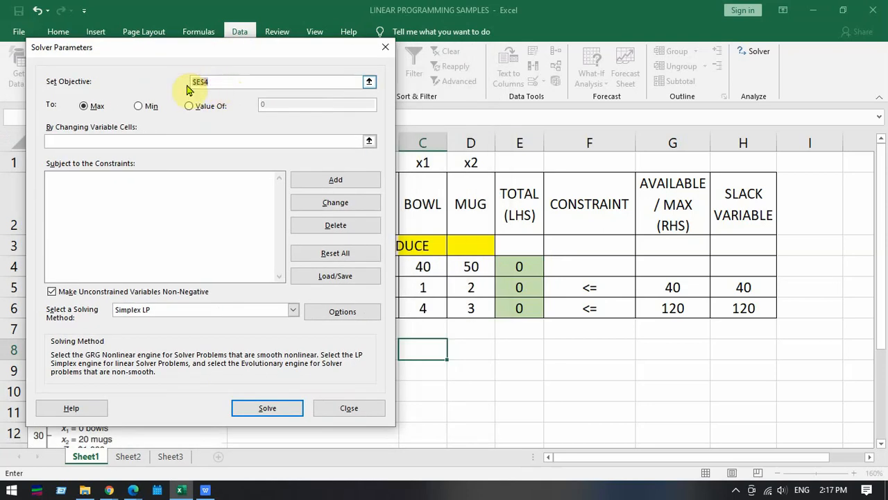
{"action": "left_click", "coordinate": [221, 82]}
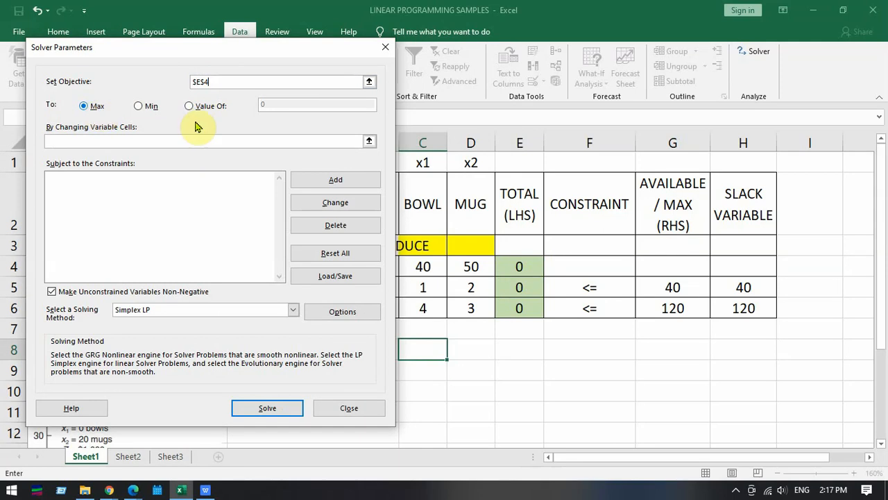
{"action": "left_click", "coordinate": [91, 143]}
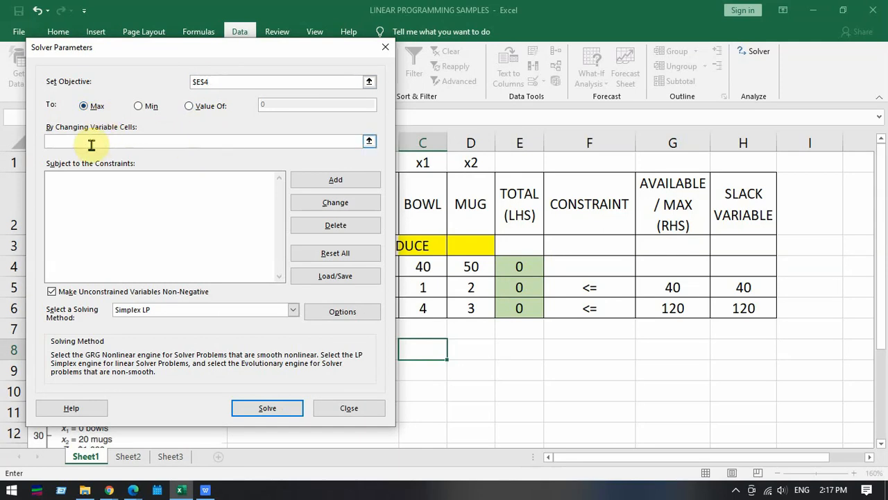
{"action": "left_click_drag", "start_coordinate": [293, 49], "coordinate": [247, 64]}
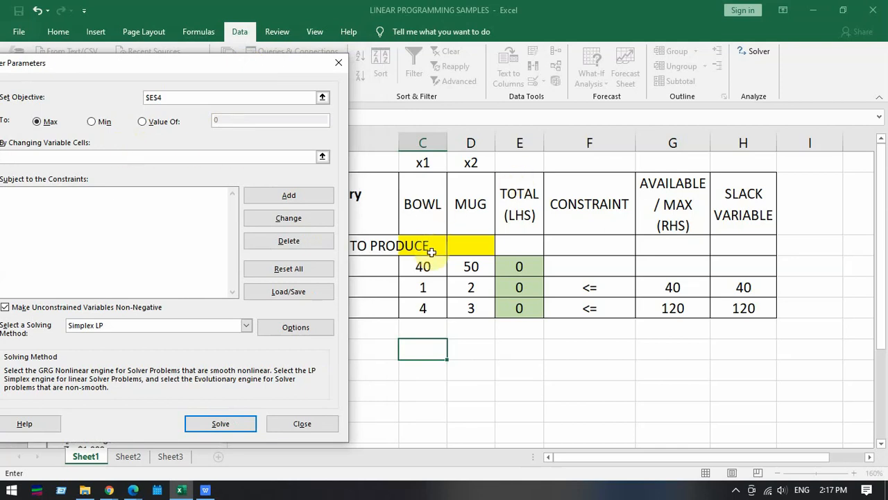
{"action": "left_click_drag", "start_coordinate": [431, 251], "coordinate": [474, 243]}
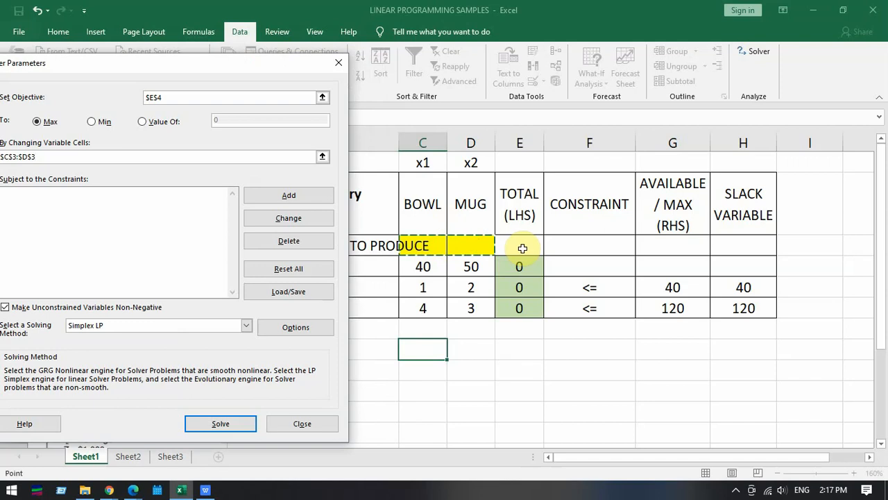
{"action": "left_click_drag", "start_coordinate": [422, 246], "coordinate": [484, 245]}
{"action": "left_click_drag", "start_coordinate": [240, 63], "coordinate": [304, 40]}
- Add the labor constraint $E$5 <= $G$5, limiting total labor used to the available amount, and start another constraint
{"action": "left_click", "coordinate": [150, 187]}
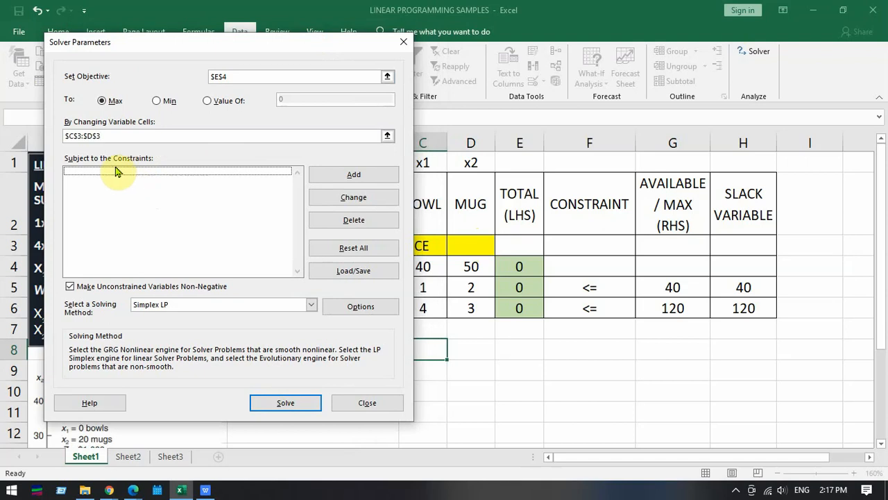
{"action": "left_click", "coordinate": [331, 178]}
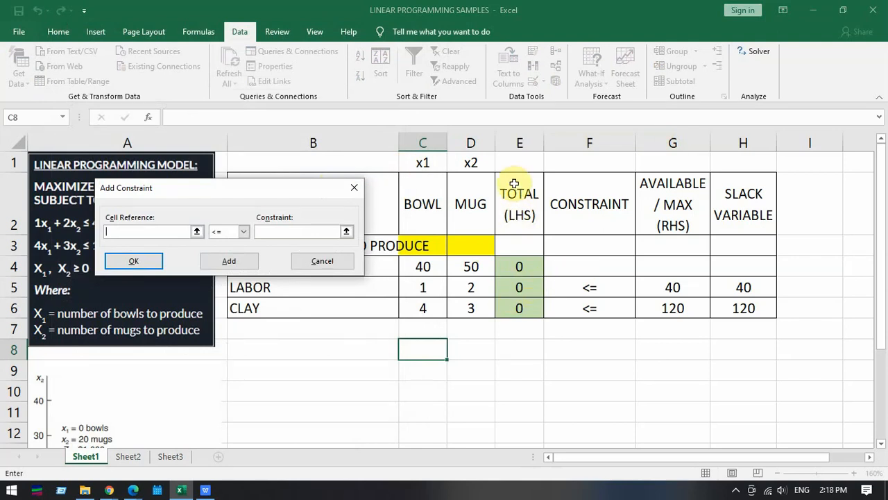
{"action": "left_click", "coordinate": [530, 287]}
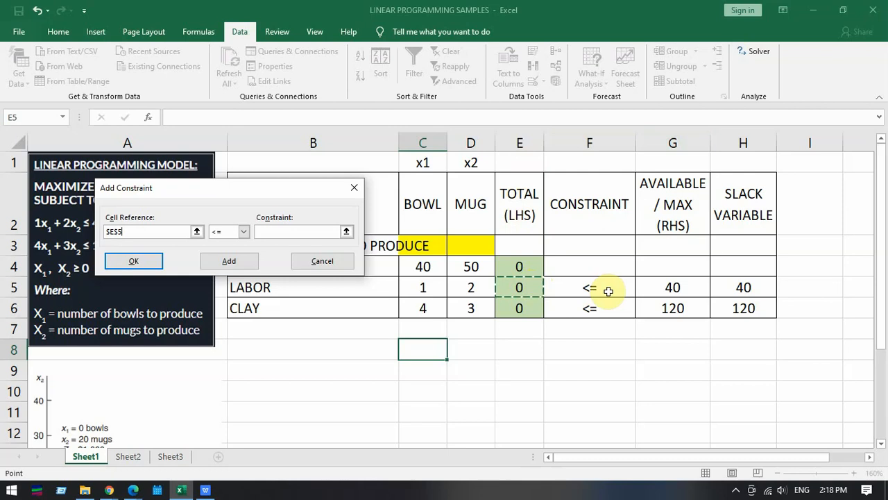
{"action": "left_click", "coordinate": [244, 232]}
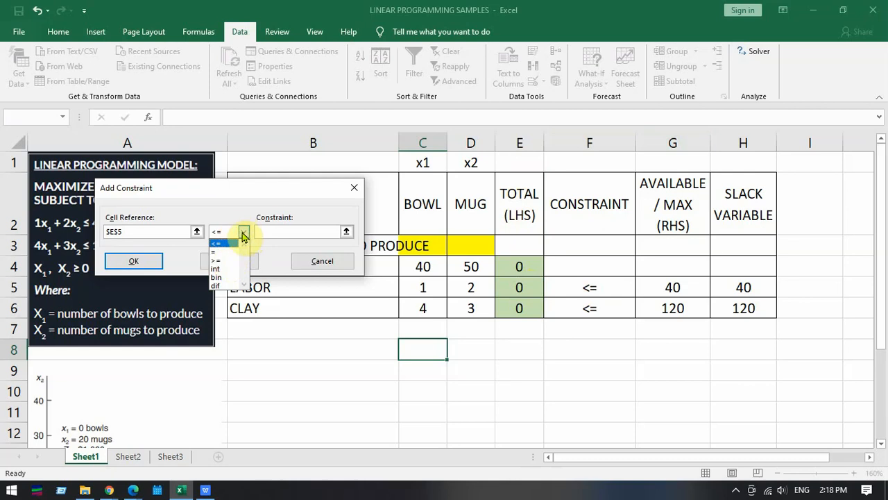
{"action": "left_click", "coordinate": [244, 234]}
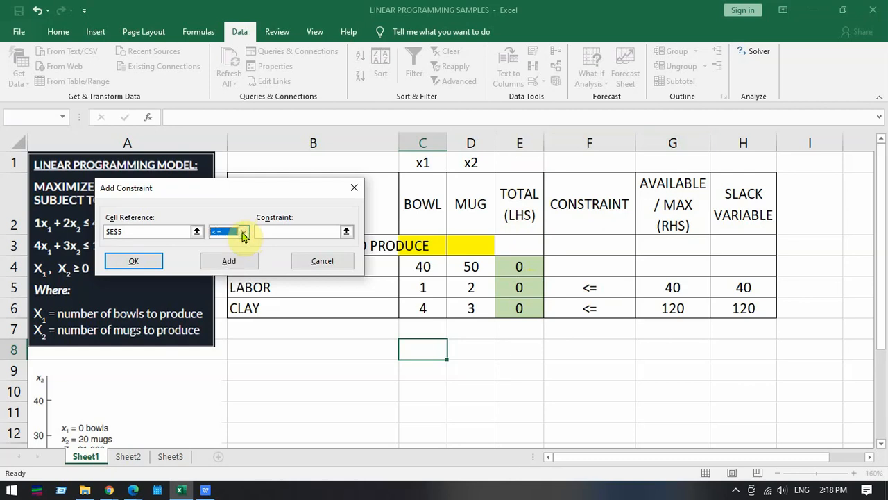
{"action": "left_click", "coordinate": [273, 231]}
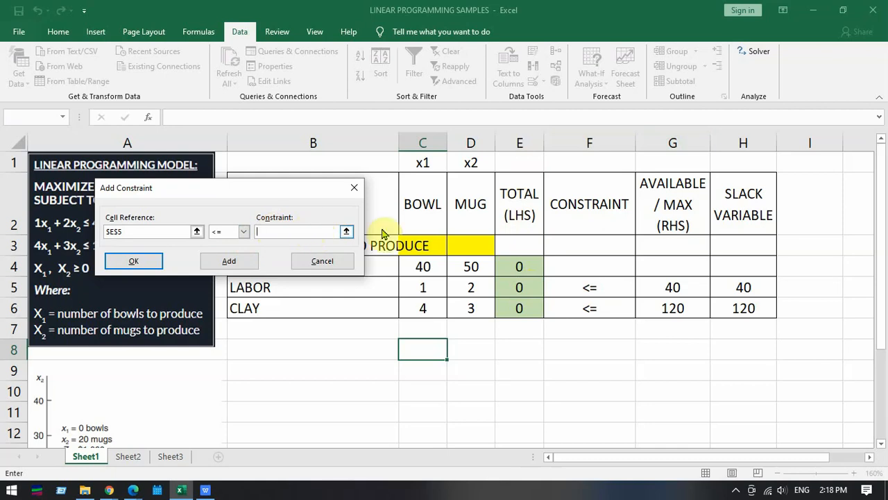
{"action": "left_click", "coordinate": [685, 282]}
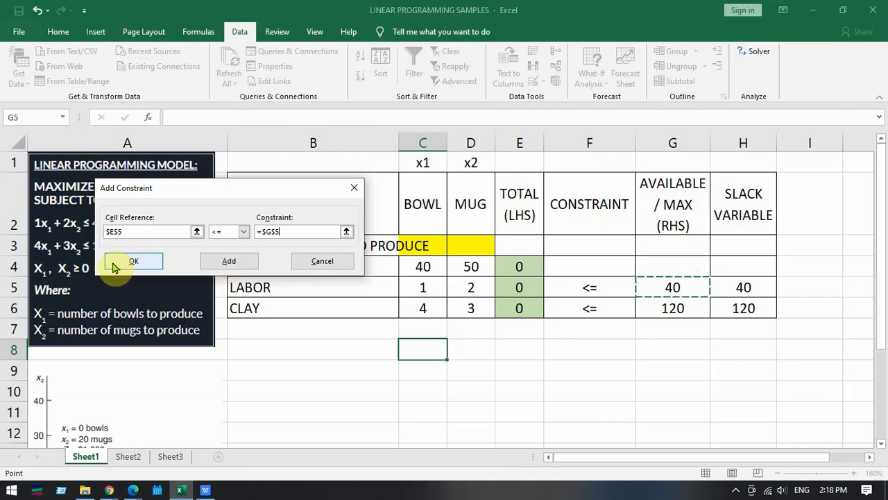
{"action": "left_click", "coordinate": [252, 269]}
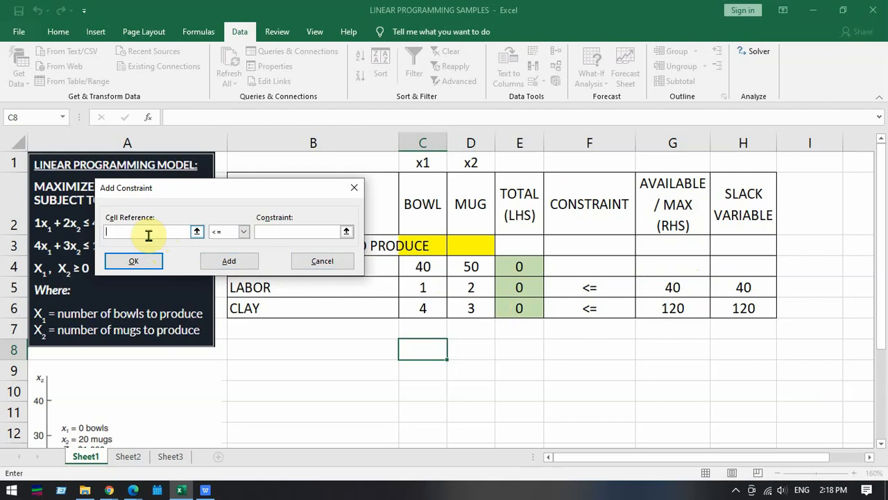
- Add the clay constraint $E$6 <= $G$6 and review both entries in the Solver constraint list
{"action": "left_click", "coordinate": [517, 308]}
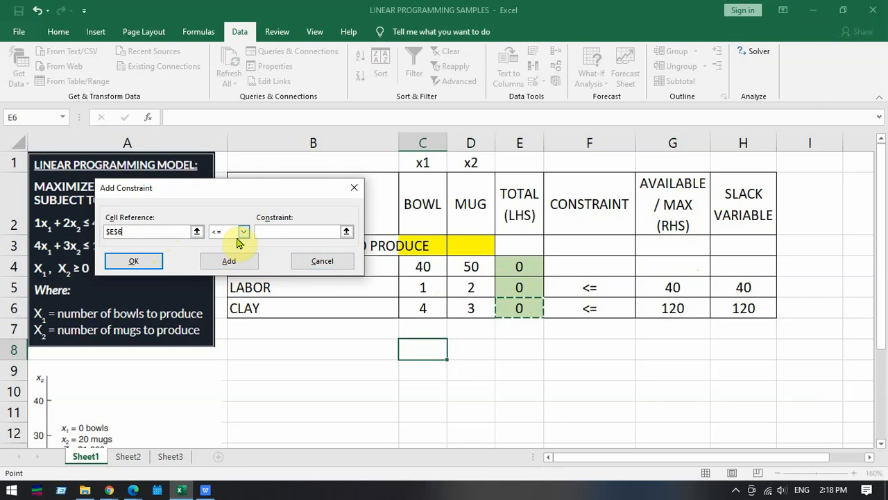
{"action": "left_click", "coordinate": [275, 231]}
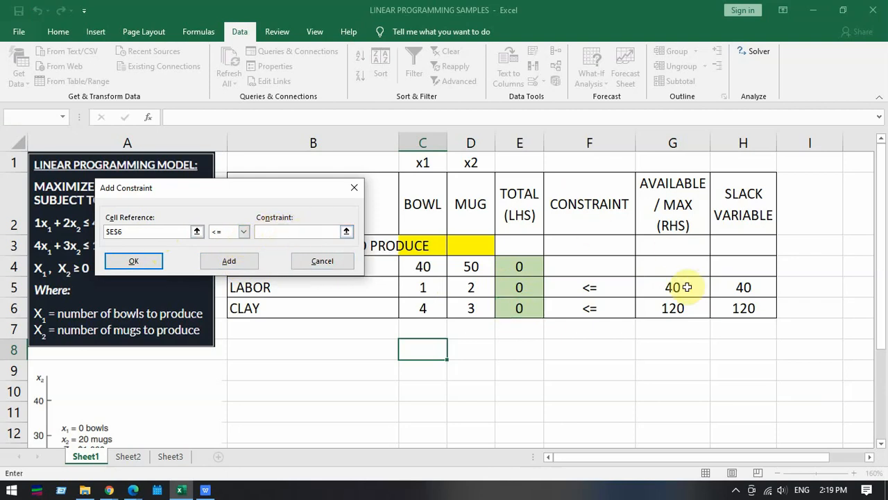
{"action": "left_click", "coordinate": [680, 308]}
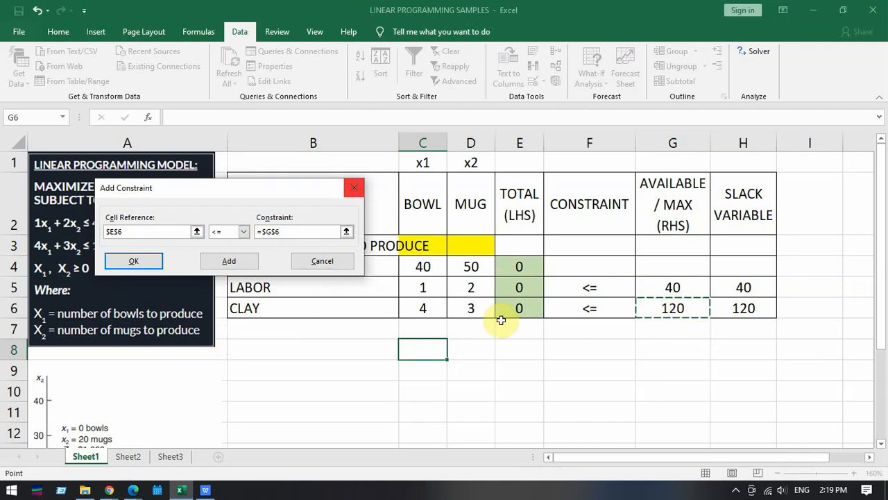
{"action": "left_click", "coordinate": [126, 267]}
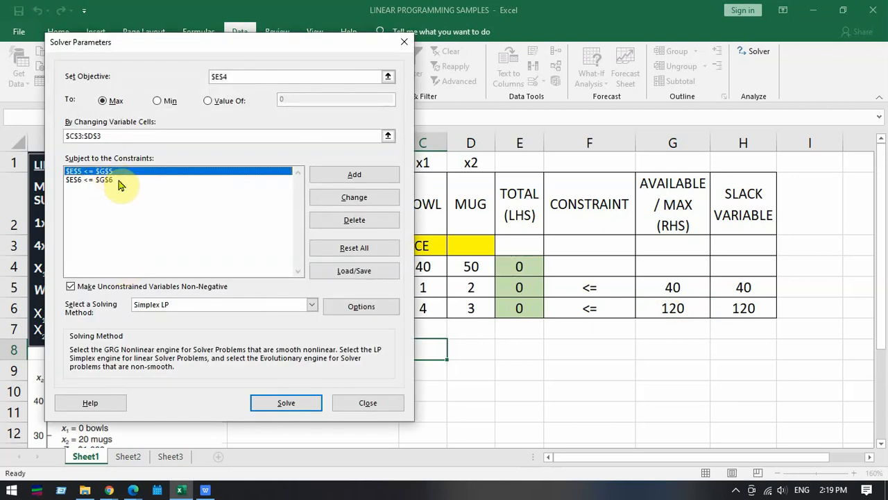
{"action": "left_click", "coordinate": [118, 181]}
{"action": "left_click", "coordinate": [121, 172]}
{"action": "left_click", "coordinate": [123, 180]}
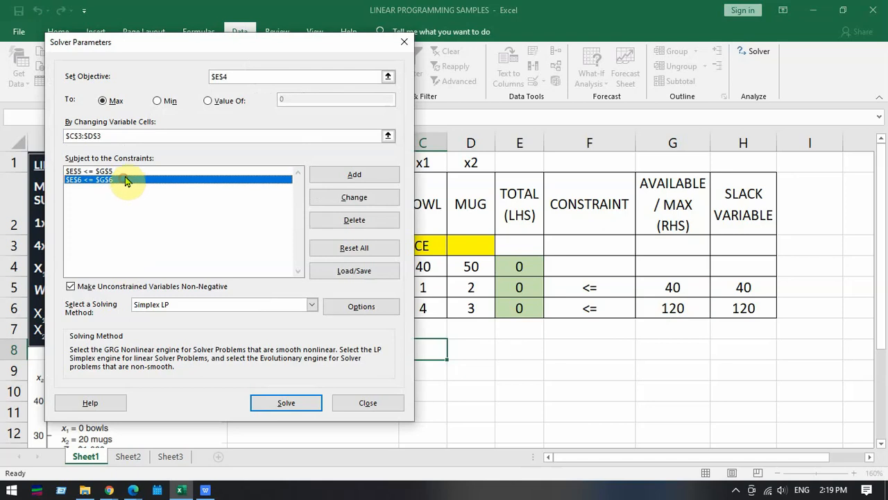
{"action": "left_click", "coordinate": [125, 171]}
{"action": "left_click", "coordinate": [132, 181]}
{"action": "left_click", "coordinate": [139, 172]}
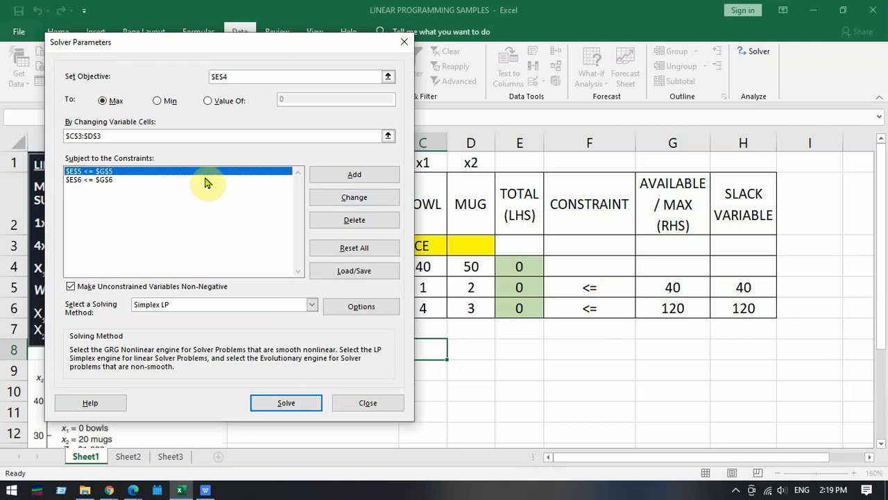
- Add a combined labor and clay constraint, $E$5:$E$6 <= $G$5:$G$6
{"action": "left_click", "coordinate": [372, 182]}
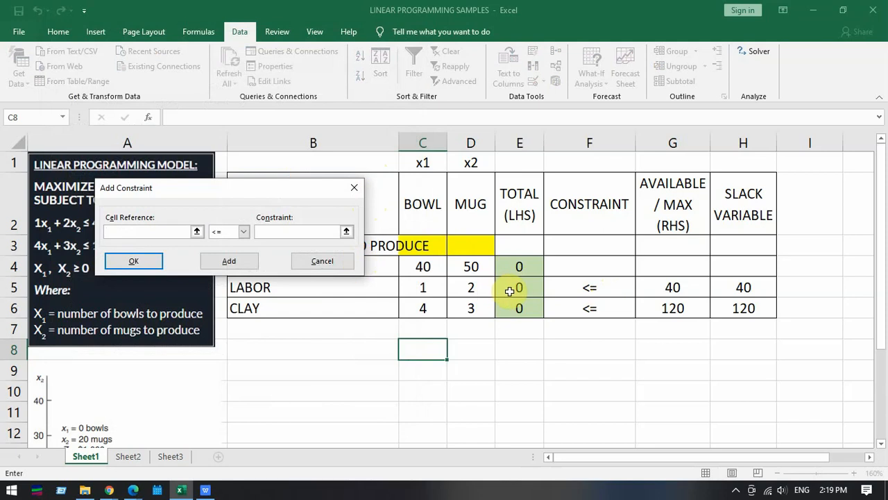
{"action": "left_click_drag", "start_coordinate": [521, 288], "coordinate": [531, 307]}
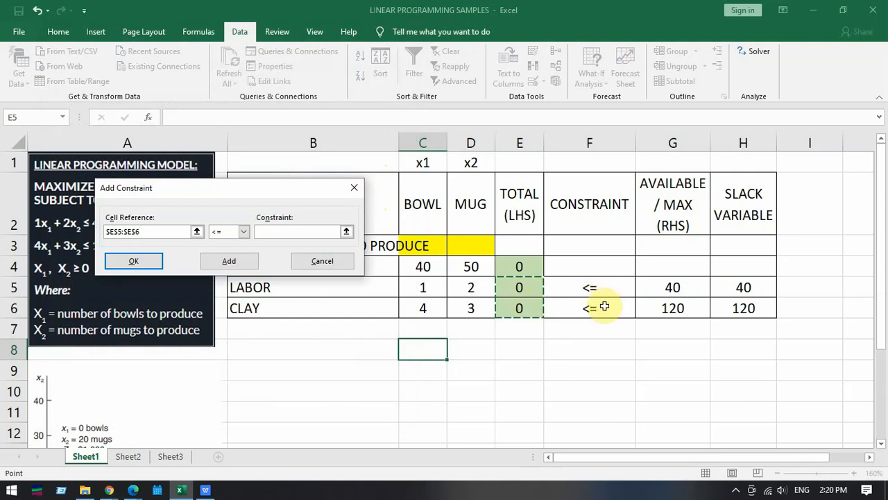
{"action": "left_click", "coordinate": [243, 231]}
{"action": "left_click", "coordinate": [244, 232]}
{"action": "left_click", "coordinate": [270, 233]}
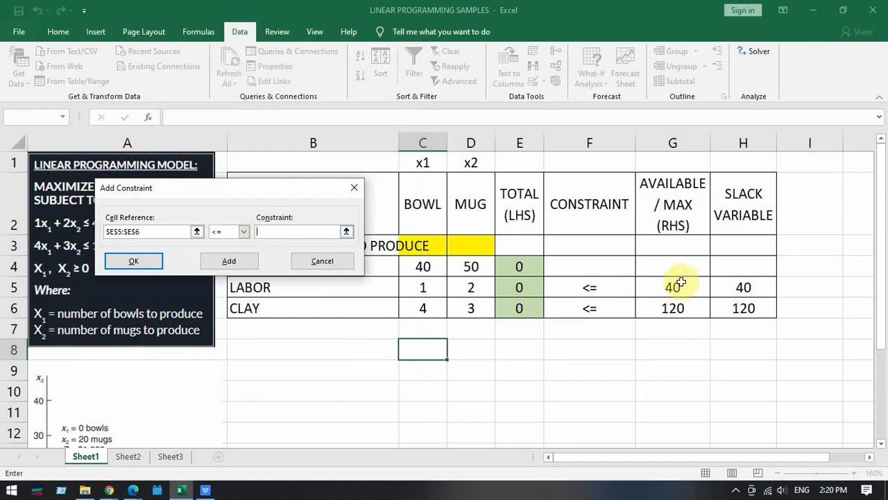
{"action": "left_click_drag", "start_coordinate": [684, 286], "coordinate": [684, 304]}
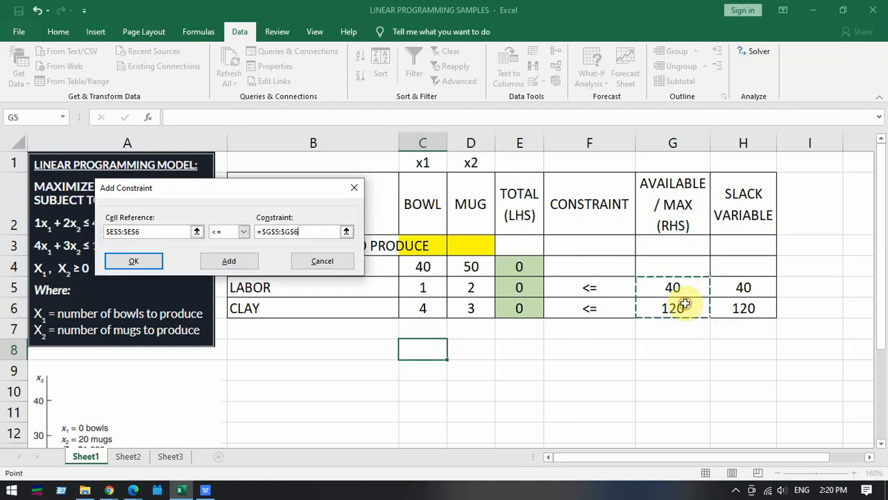
{"action": "left_click", "coordinate": [146, 263]}
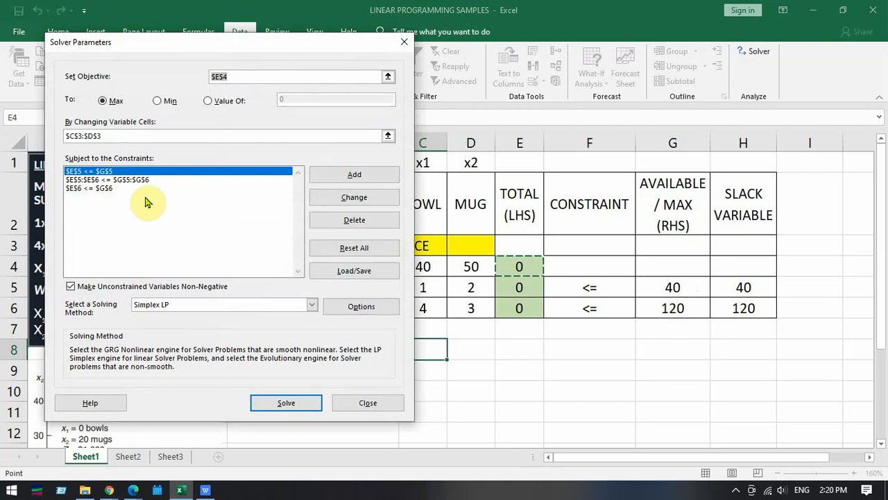
- Delete the combined $E$5:$E$6 constraint and select the separate clay constraint
{"action": "left_click", "coordinate": [159, 182]}
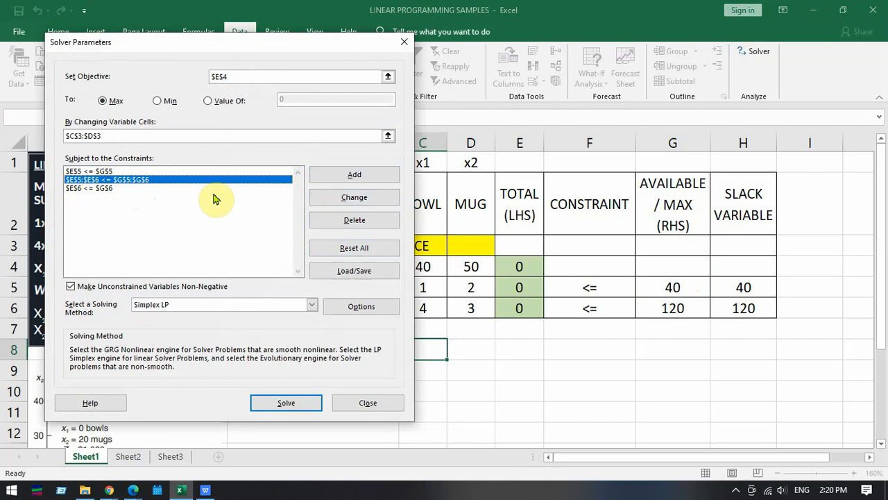
{"action": "left_click", "coordinate": [343, 221]}
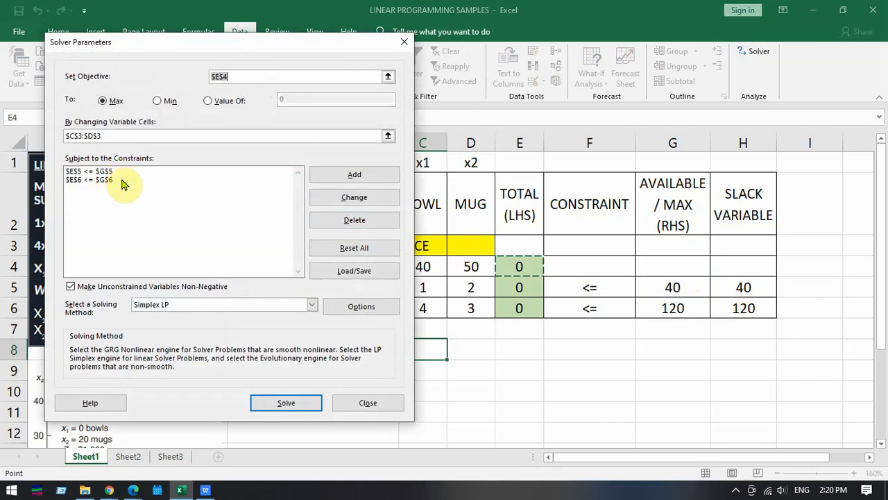
{"action": "left_click", "coordinate": [119, 180]}
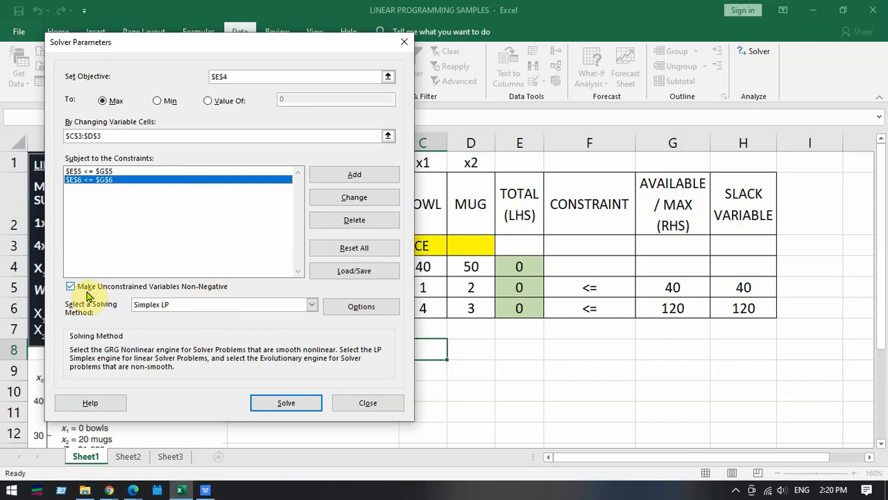
- Compare the Solver setup with the model's non-negativity condition and choose Simplex LP as the solving method
{"action": "left_click_drag", "start_coordinate": [222, 43], "coordinate": [421, 34]}
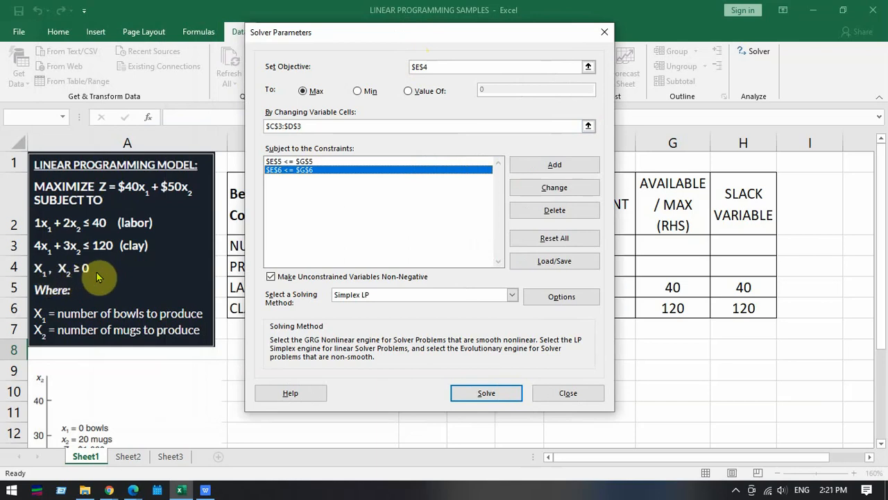
{"action": "left_click_drag", "start_coordinate": [399, 36], "coordinate": [526, 36]}
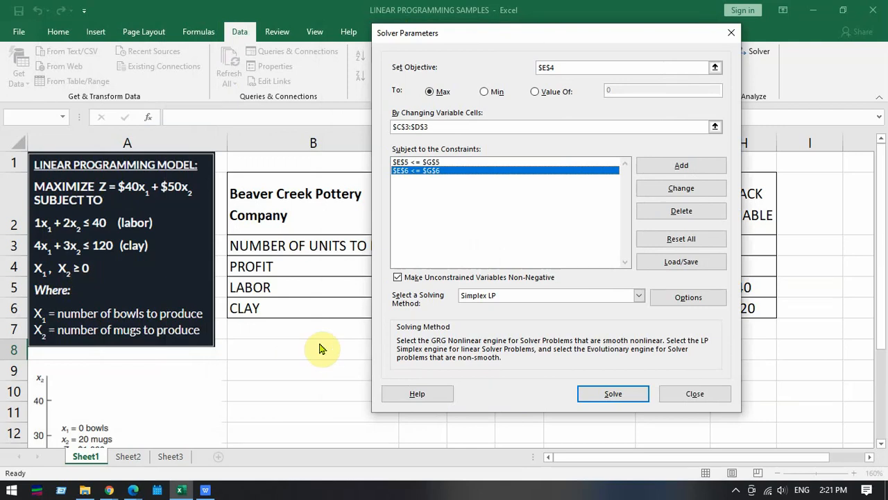
{"action": "left_click_drag", "start_coordinate": [517, 41], "coordinate": [391, 44]}
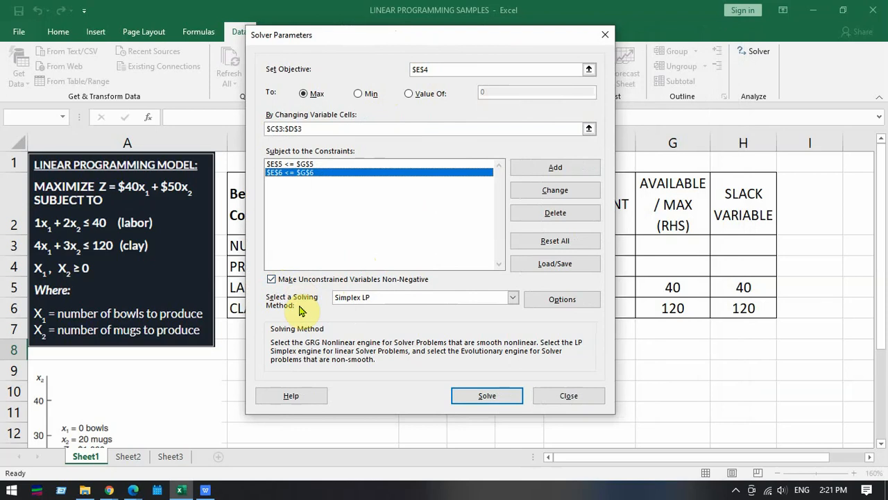
{"action": "left_click", "coordinate": [418, 298]}
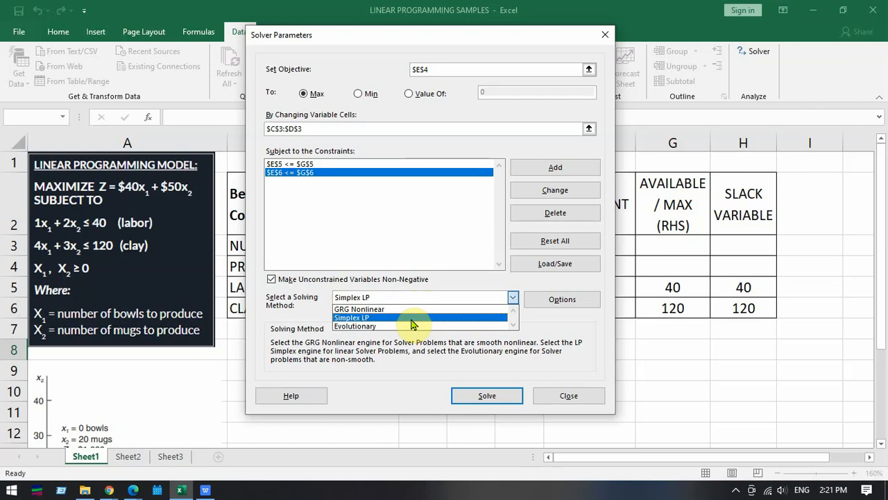
{"action": "left_click", "coordinate": [414, 318]}
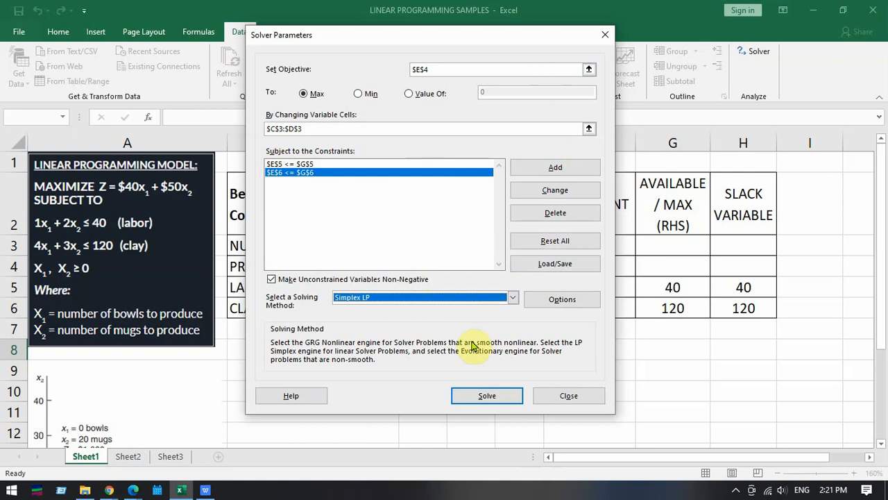
- Solve the model, keep the Solver solution, and select the bowl and mug quantities in C3:D3
{"action": "left_click", "coordinate": [487, 396]}
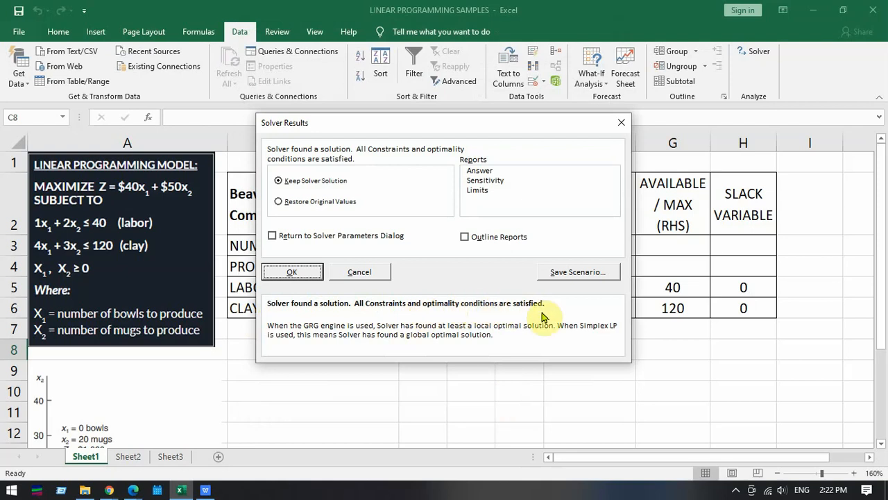
{"action": "left_click_drag", "start_coordinate": [445, 128], "coordinate": [191, 118]}
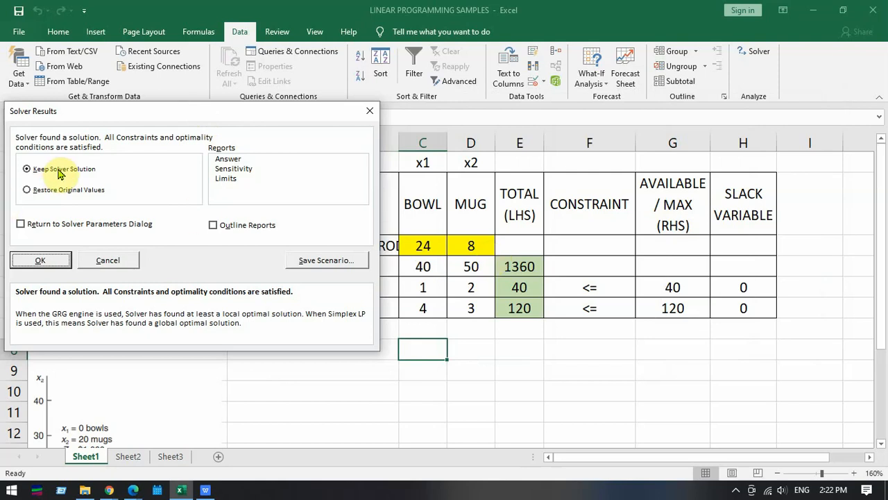
{"action": "left_click", "coordinate": [41, 261]}
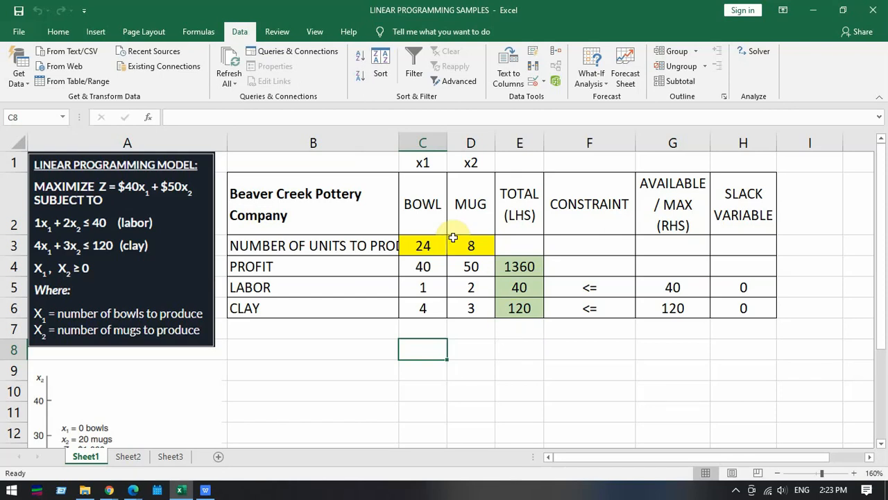
{"action": "left_click_drag", "start_coordinate": [426, 245], "coordinate": [477, 243]}
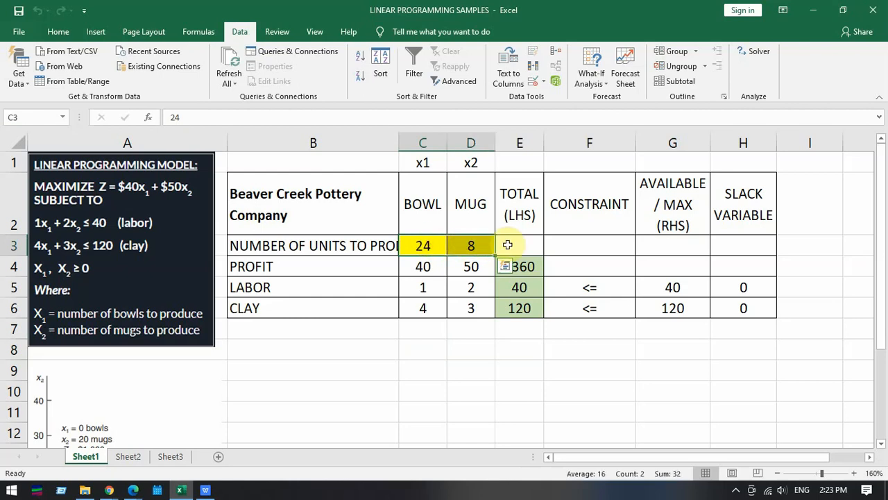